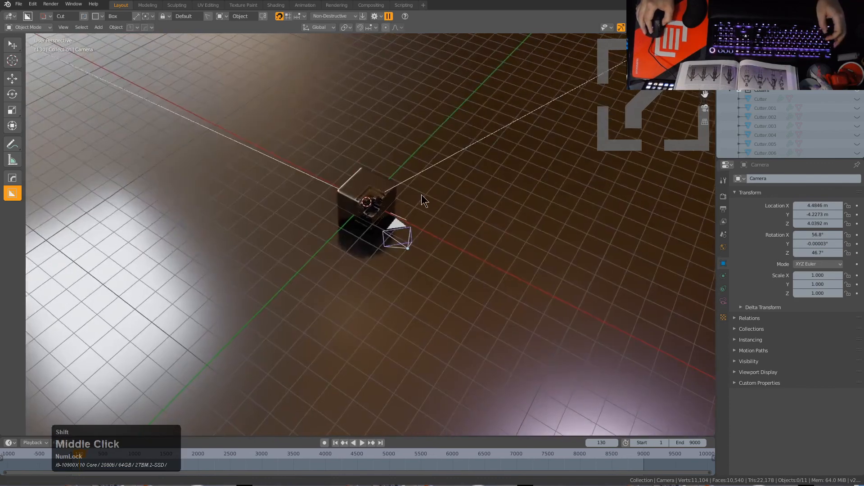
pyautogui.scroll(4, 414, 201)
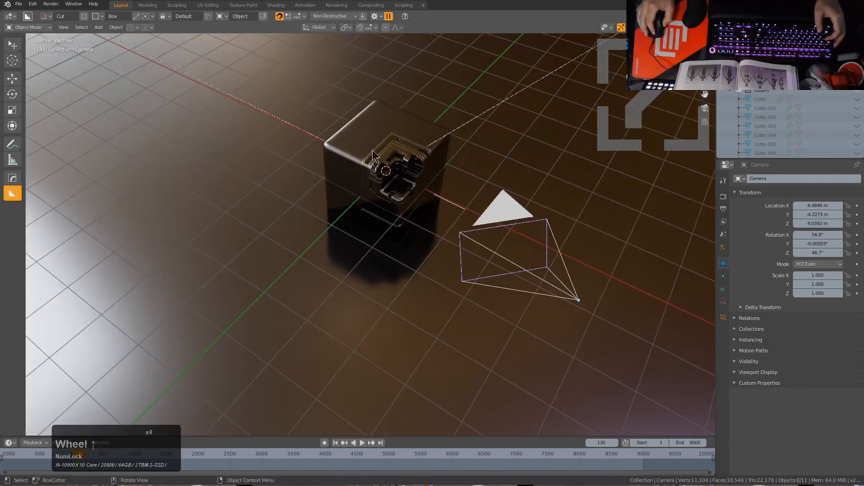
pyautogui.click(336, 156)
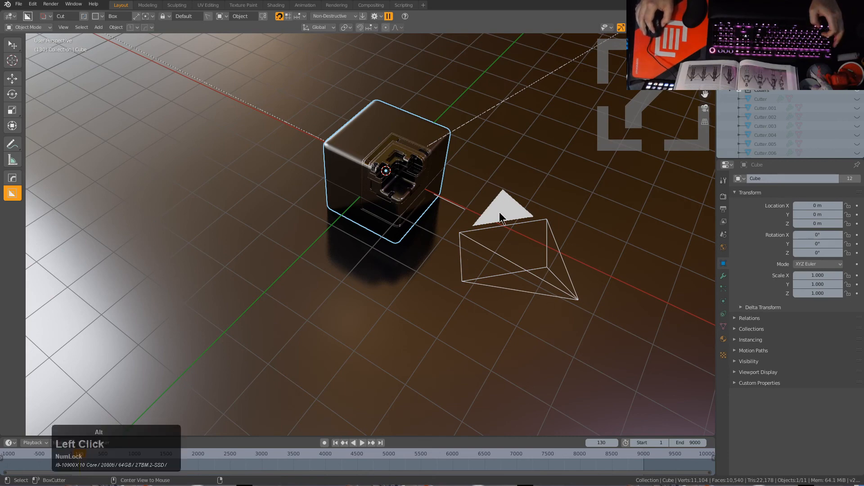
pyautogui.press('a')
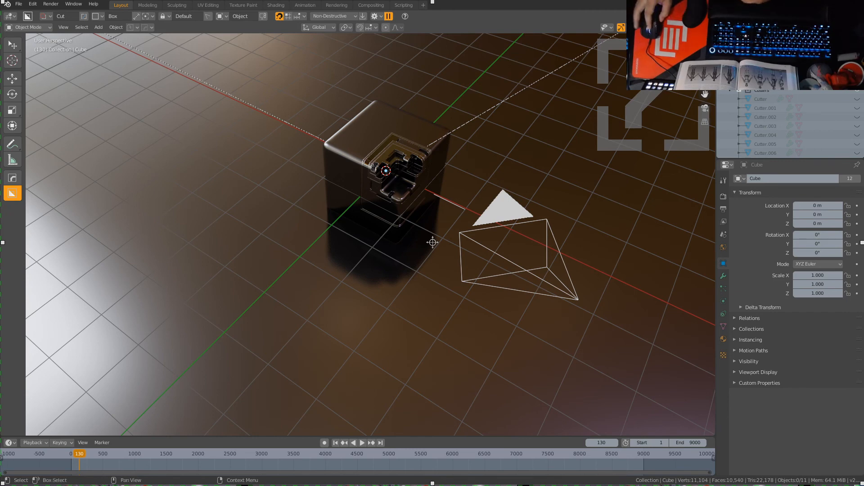
pyautogui.moveTo(590, 483); pyautogui.dragTo(590, 485)
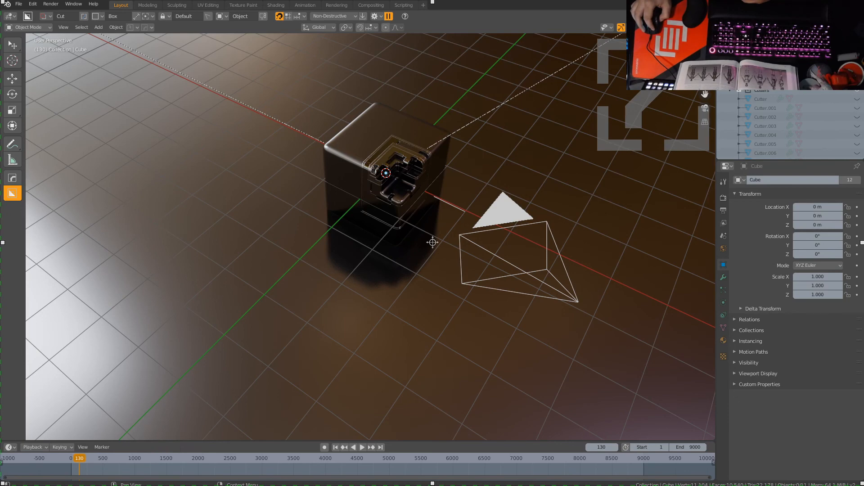
pyautogui.click(432, 242)
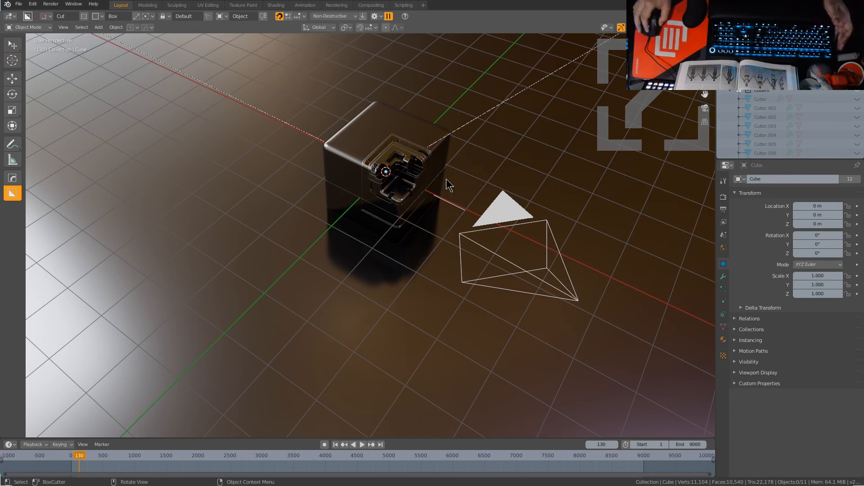
# Add a HardOps turntable camera for the cube from the operations list
pyautogui.click(404, 128)
pyautogui.press('q')
pyautogui.moveTo(417, 161)
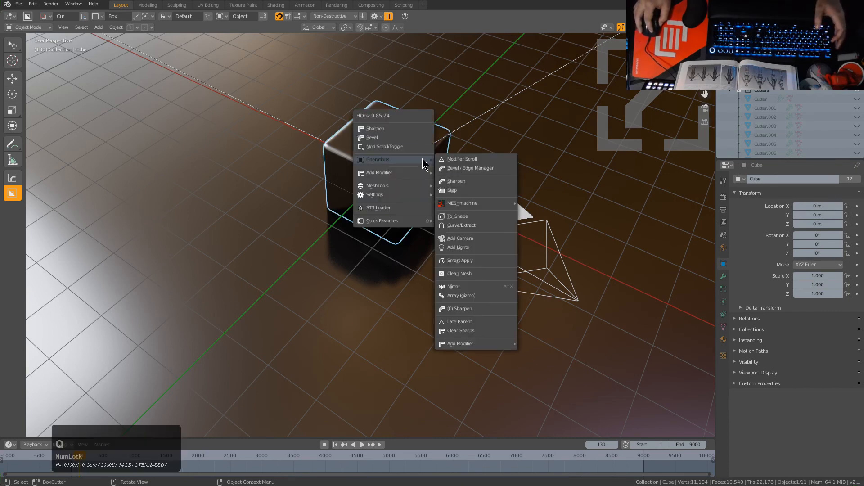
pyautogui.click(475, 242)
pyautogui.scroll(-2, 431, 220)
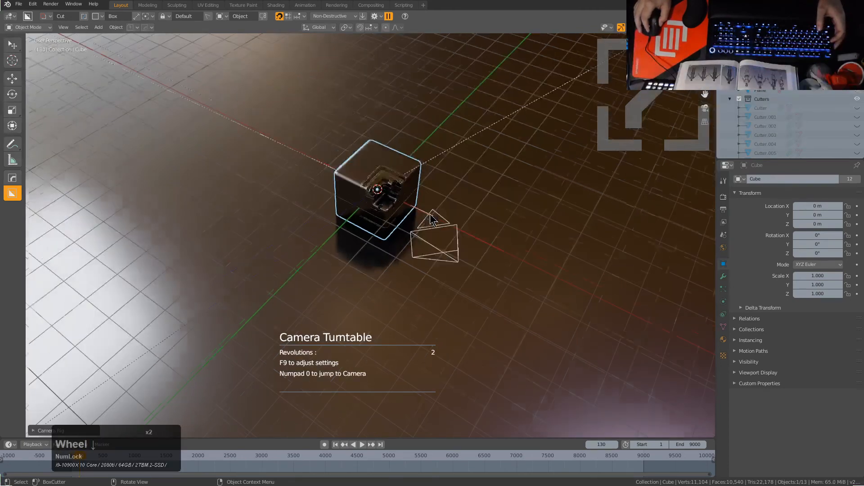
pyautogui.scroll(-2, 167, 338)
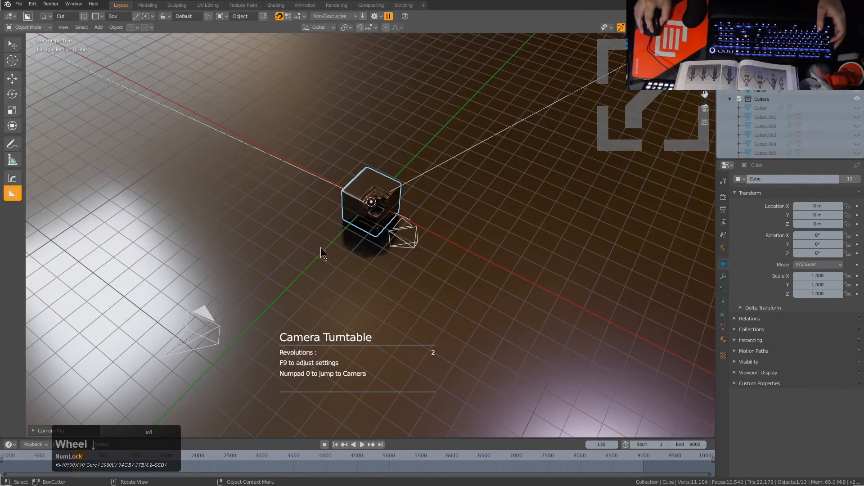
# Open the Camera Rig operator settings and switch Make Active off and on again
pyautogui.press('F9')
pyautogui.click(523, 210)
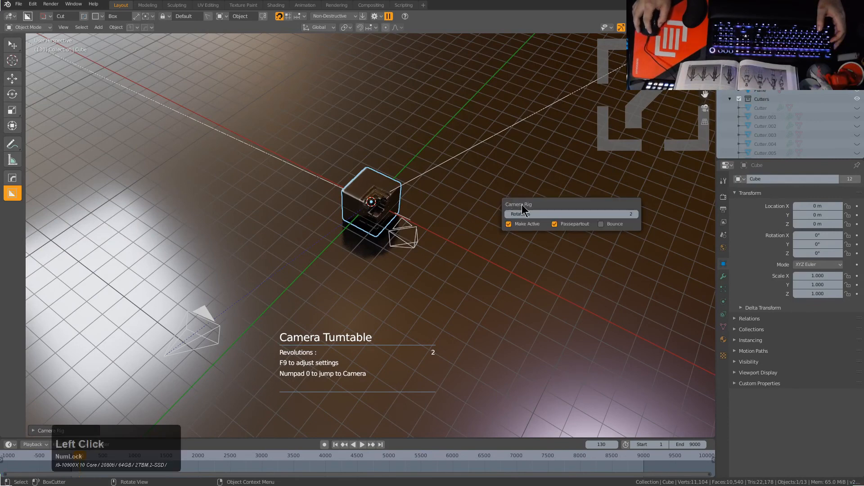
pyautogui.moveTo(522, 205); pyautogui.dragTo(500, 197)
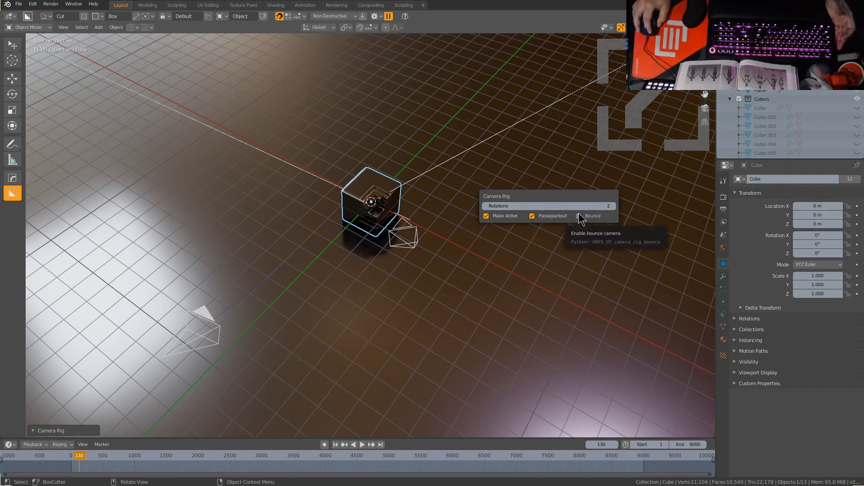
pyautogui.click(514, 215)
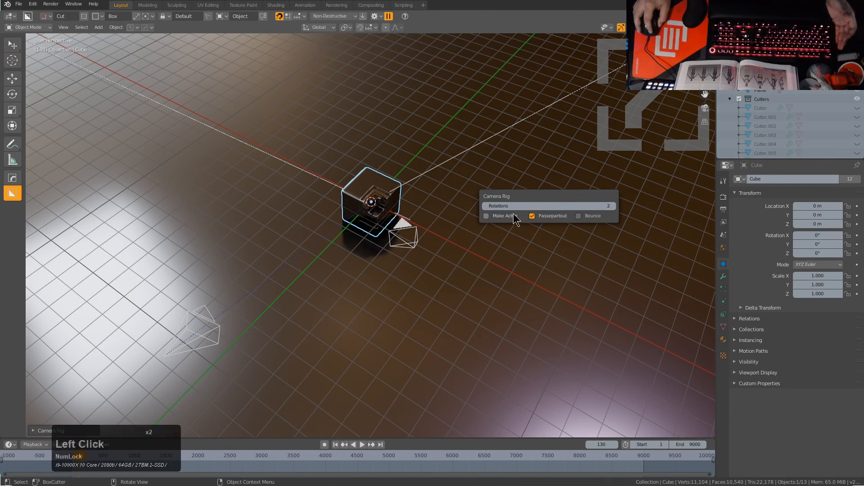
pyautogui.click(513, 215)
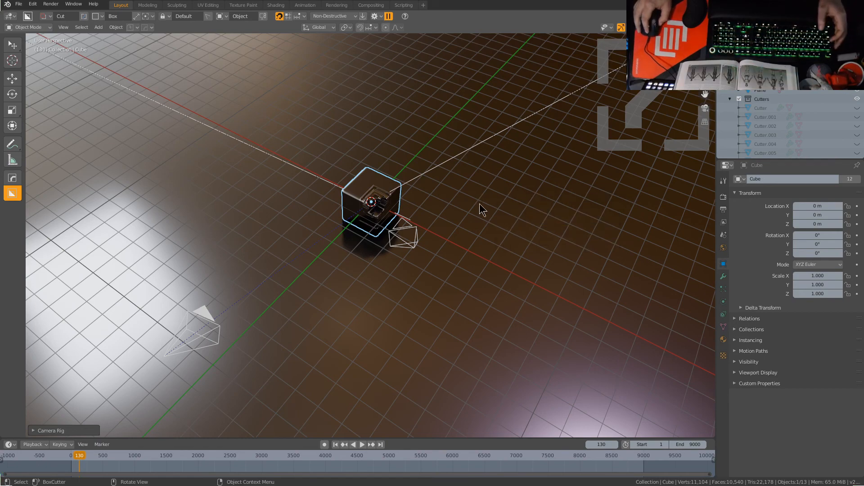
# Play back the turntable animation through the new camera with the viewport overlays hidden
pyautogui.moveTo(480, 203); pyautogui.dragTo(455, 200, button='middle')
pyautogui.press('KP_1')
pyautogui.press('KP_5')
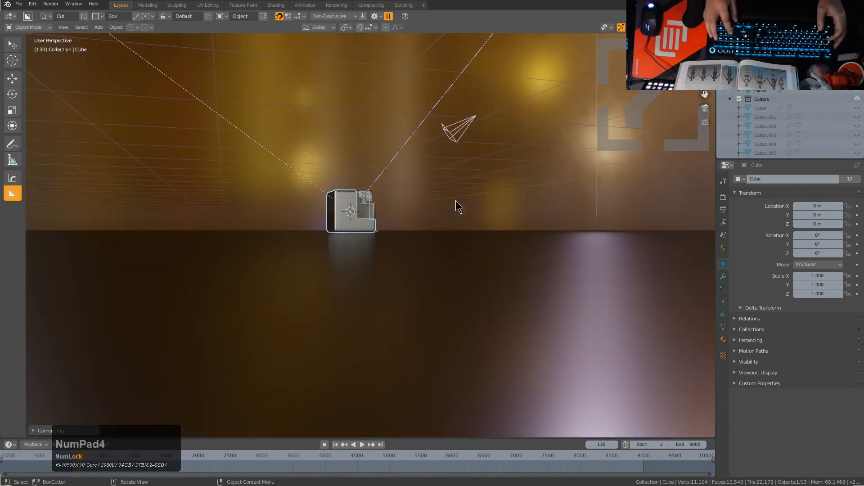
pyautogui.press('KP_8')
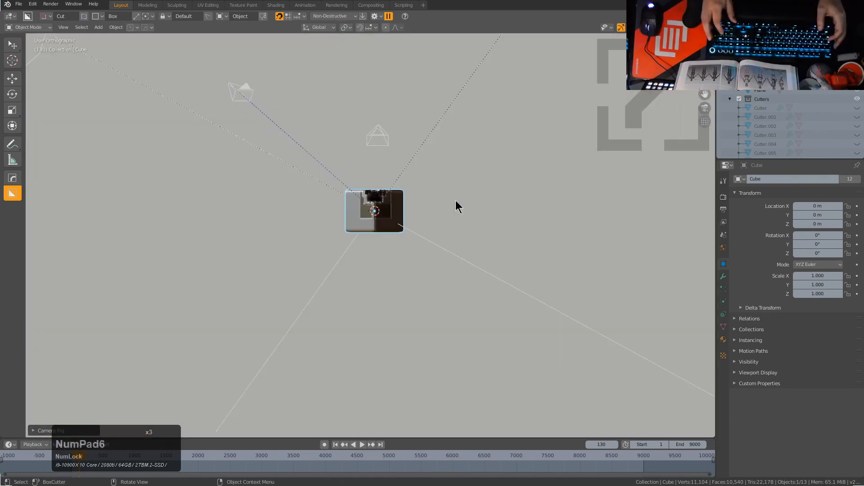
pyautogui.press('KP_8')
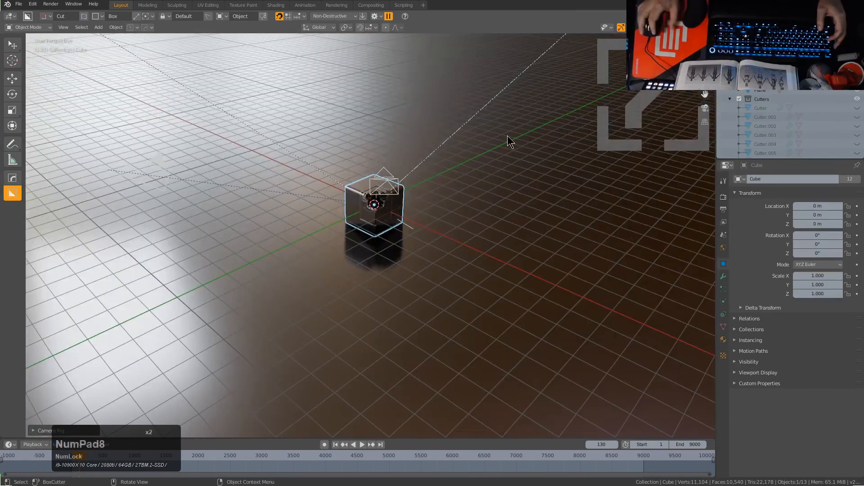
pyautogui.scroll(3, 504, 139)
pyautogui.moveTo(504, 140); pyautogui.dragTo(484, 181, button='middle')
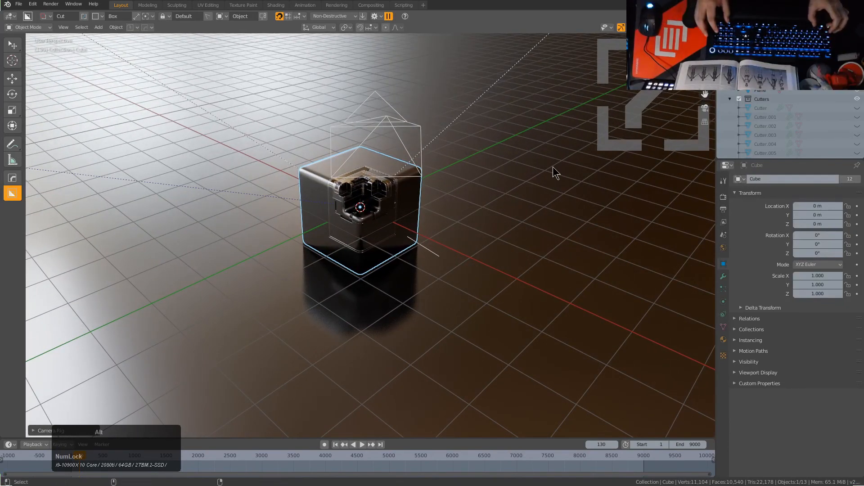
pyautogui.press('KP_0')
pyautogui.scroll(-2, 477, 178)
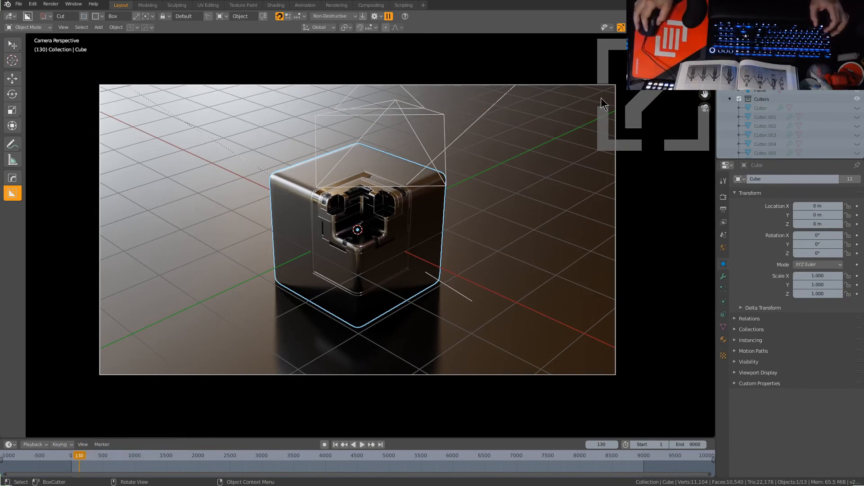
pyautogui.click(639, 28)
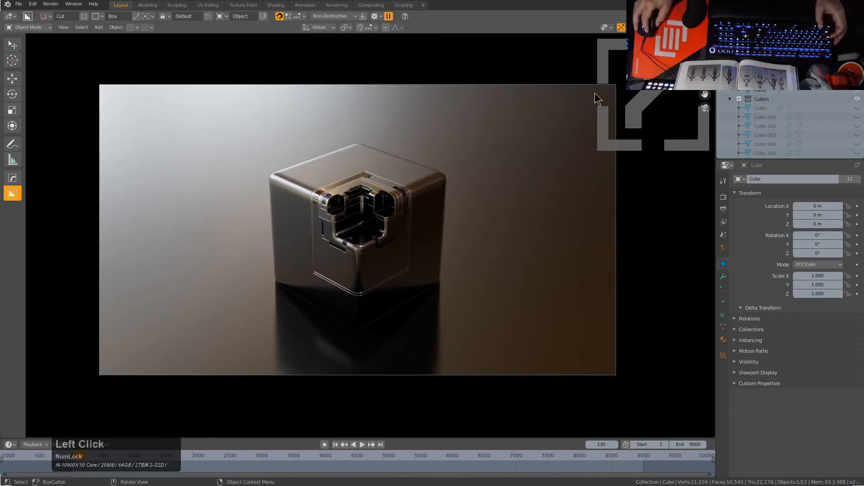
pyautogui.hotkey('shift', 'space')
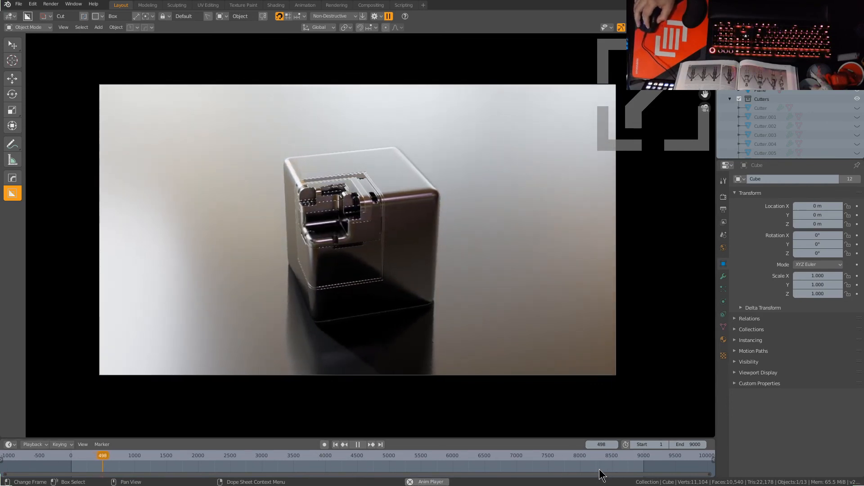
# Set the animation's end frame to 250 and fit the timeline to the frame range
pyautogui.click(683, 444)
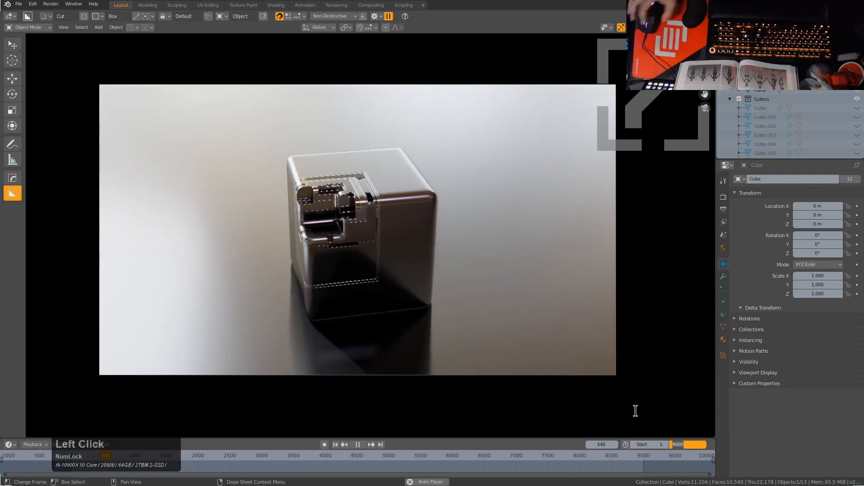
pyautogui.write('250')
pyautogui.press('KP_Enter')
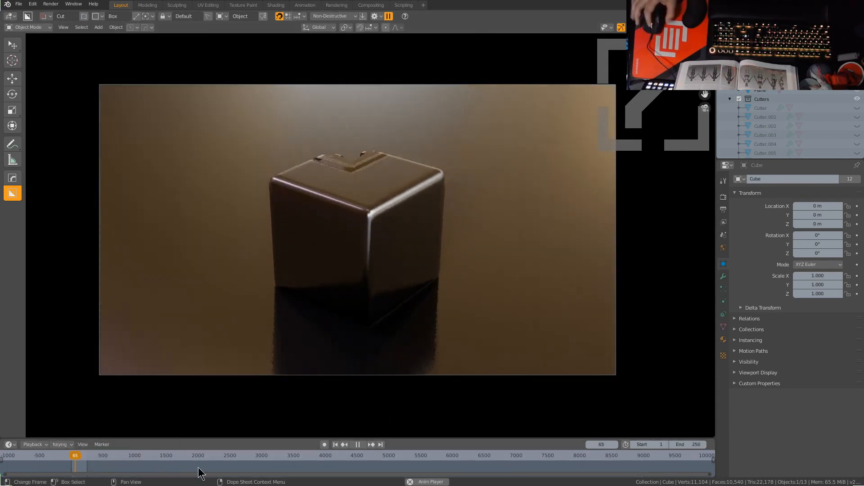
pyautogui.press('Home')
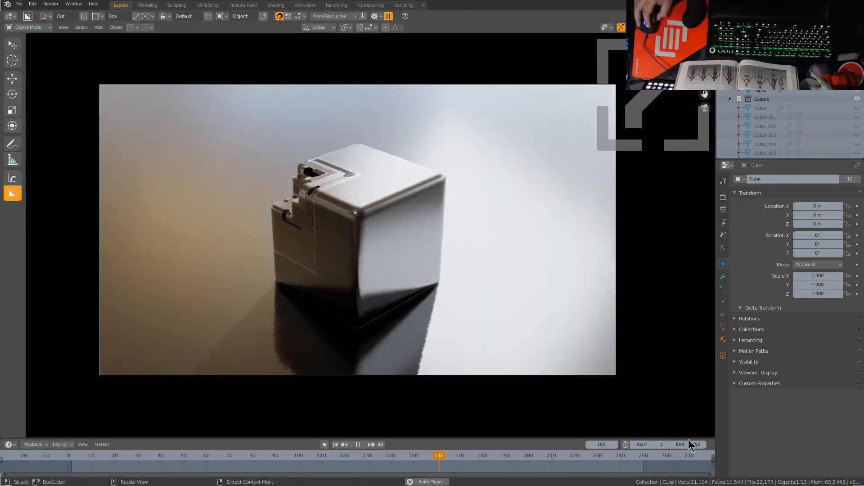
# Set the animation's end frame to 60 during playback
pyautogui.click(680, 444)
pyautogui.write('60')
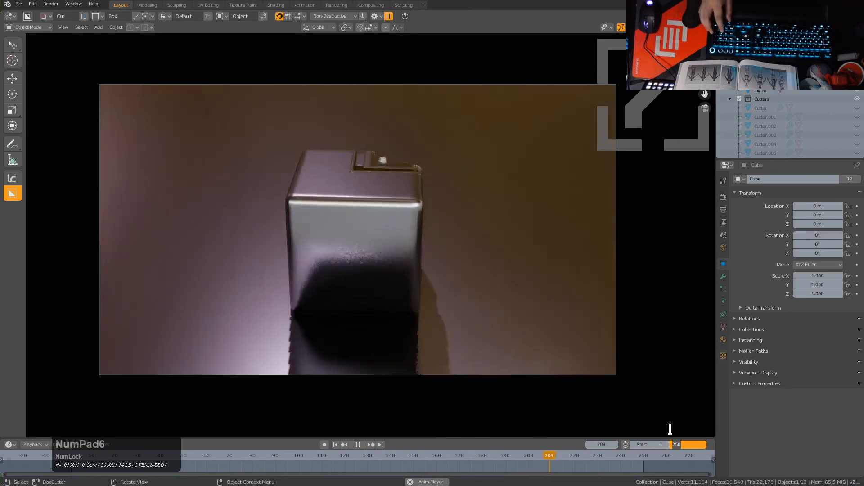
pyautogui.press('KP_Enter')
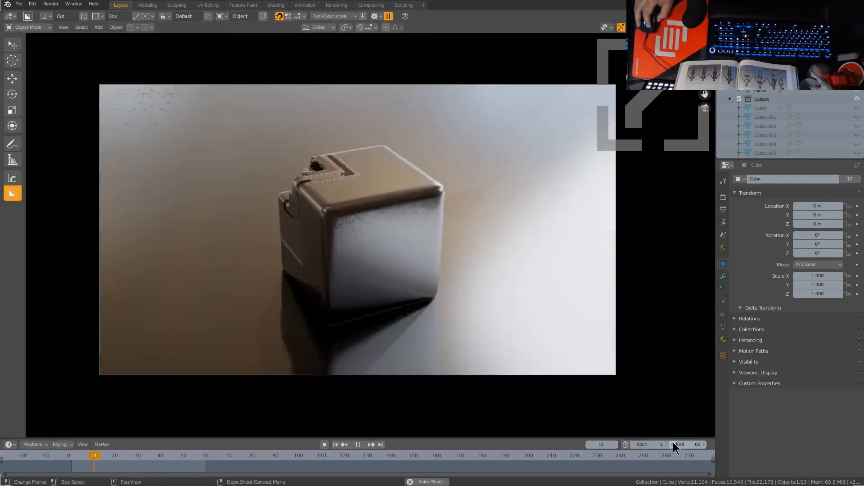
# Set the animation's end frame to 120 during playback
pyautogui.click(680, 444)
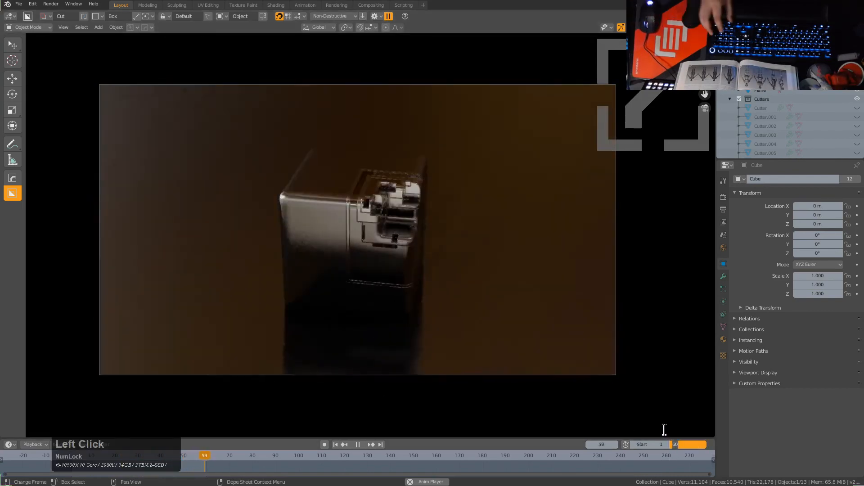
pyautogui.write('120')
pyautogui.press('KP_Enter')
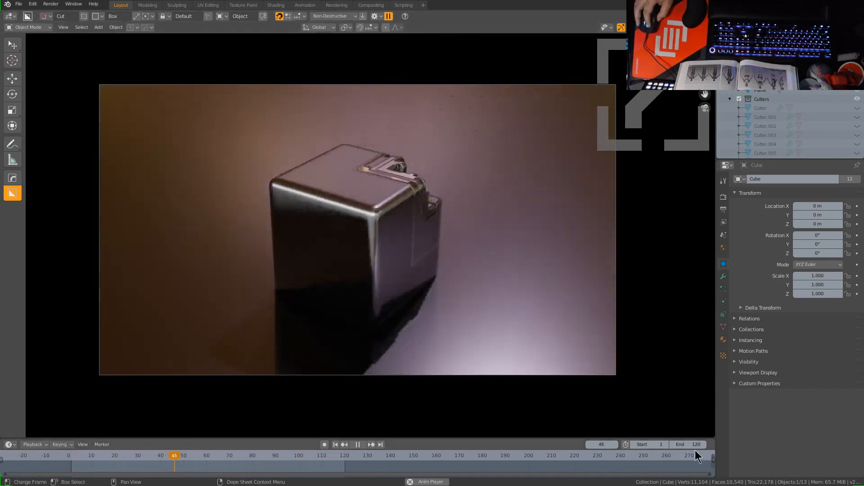
# Set the animation's end frame to 9001
pyautogui.click(681, 444)
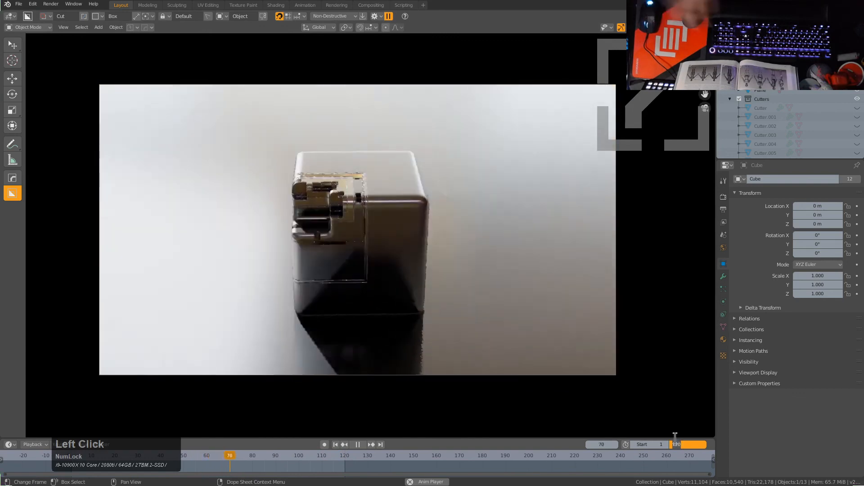
pyautogui.write('9001')
pyautogui.press('KP_Enter')
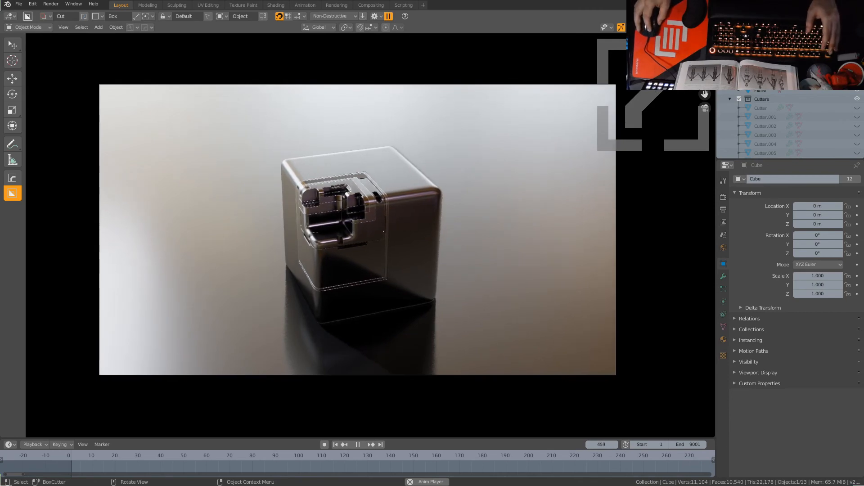
# Cancel the playback and return from the camera view to the free perspective with overlays shown
pyautogui.press('Escape')
pyautogui.middleClick(438, 213)
pyautogui.click(639, 28)
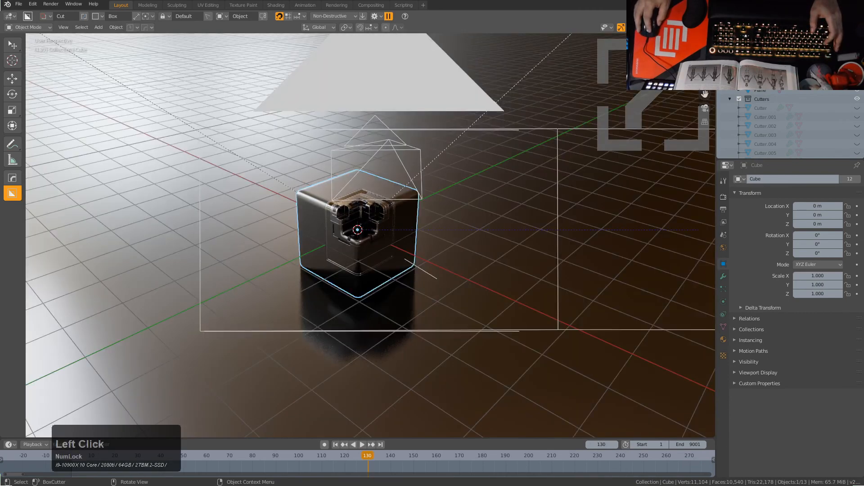
# Select the turntable camera's parent empty and try moving the camera rig with it
pyautogui.scroll(-1, 419, 210)
pyautogui.moveTo(419, 211); pyautogui.dragTo(463, 225, button='middle')
pyautogui.scroll(-2, 550, 227)
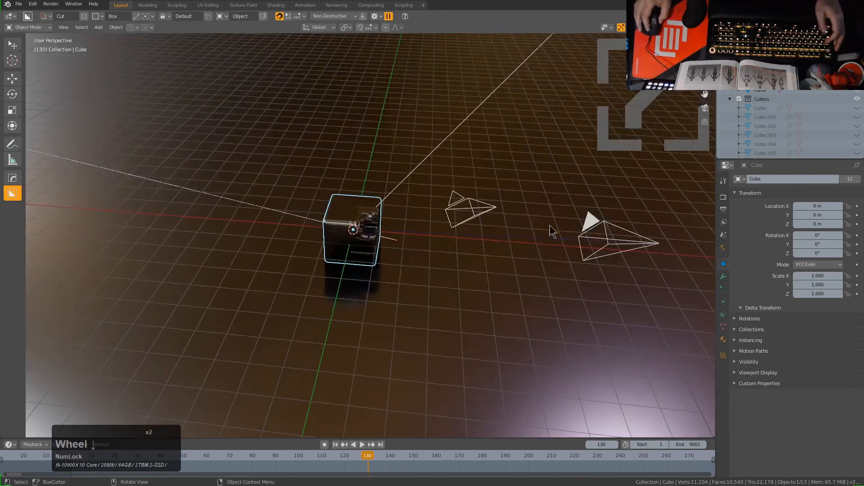
pyautogui.click(597, 237)
pyautogui.rightClick(609, 241)
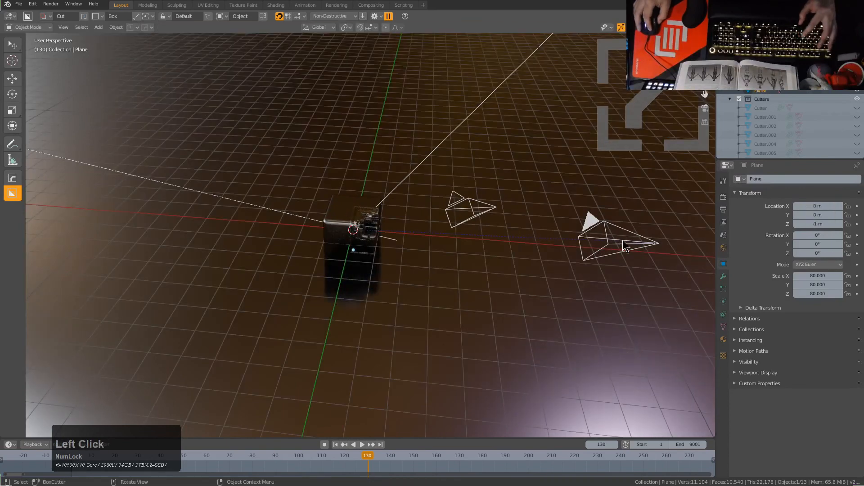
pyautogui.click(622, 240)
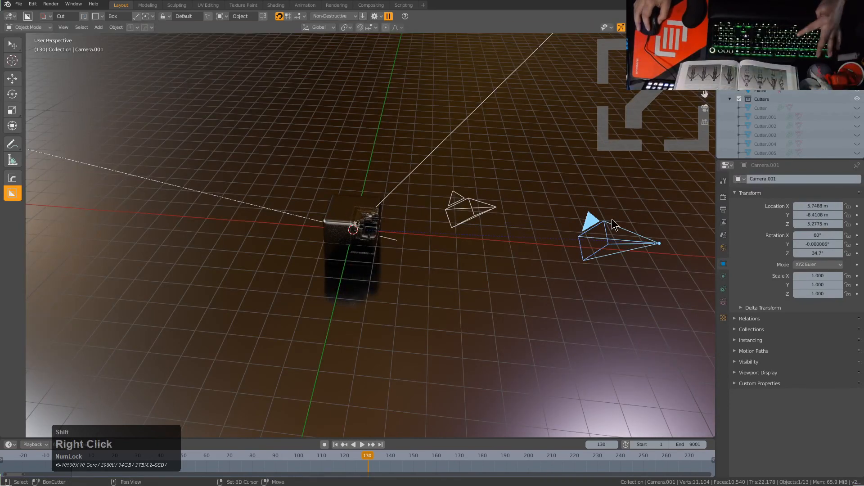
pyautogui.hotkey('shift', 'g')
pyautogui.click(566, 219)
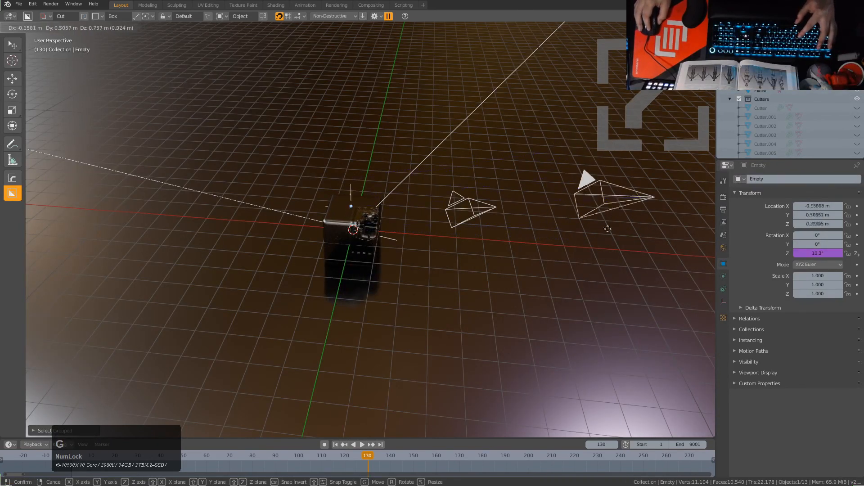
pyautogui.rightClick(616, 252)
# Delete the turntable camera together with its parent empty
pyautogui.click(620, 246)
pyautogui.press('x')
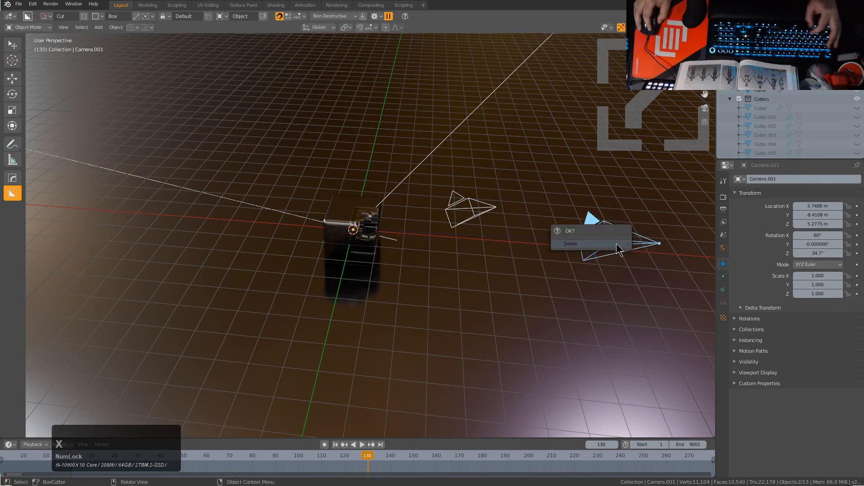
pyautogui.click(615, 244)
pyautogui.moveTo(493, 266); pyautogui.dragTo(449, 226, button='middle')
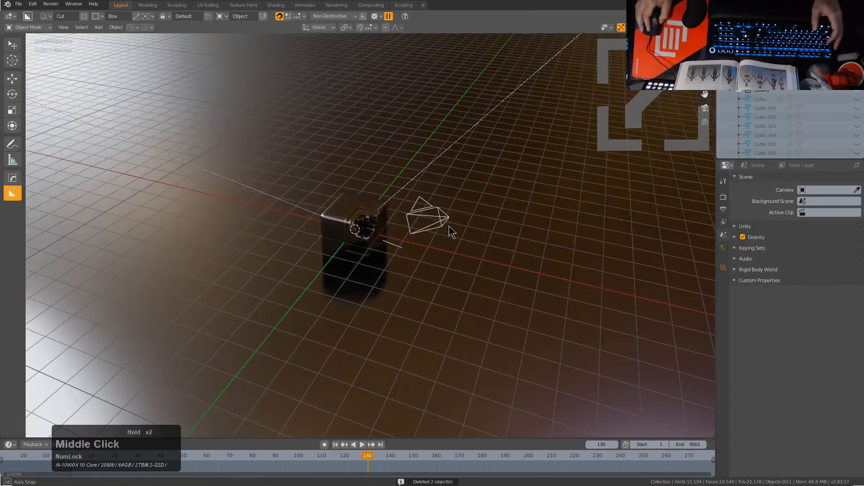
# Add a HardOps turntable camera rig with nothing selected and open its rig settings
pyautogui.click(357, 211)
pyautogui.click(347, 208)
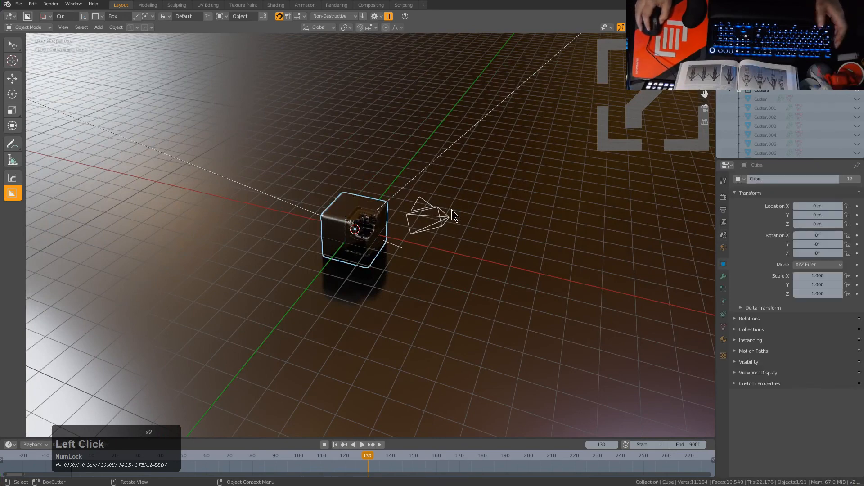
pyautogui.press('a')
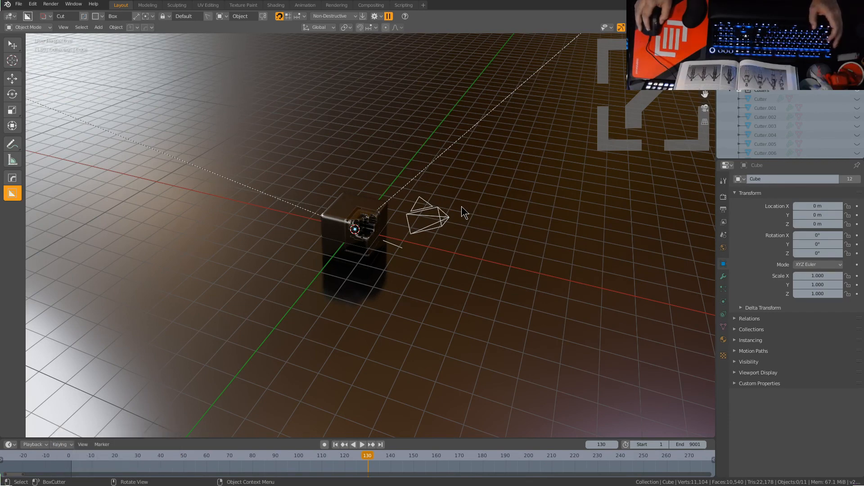
pyautogui.press('q')
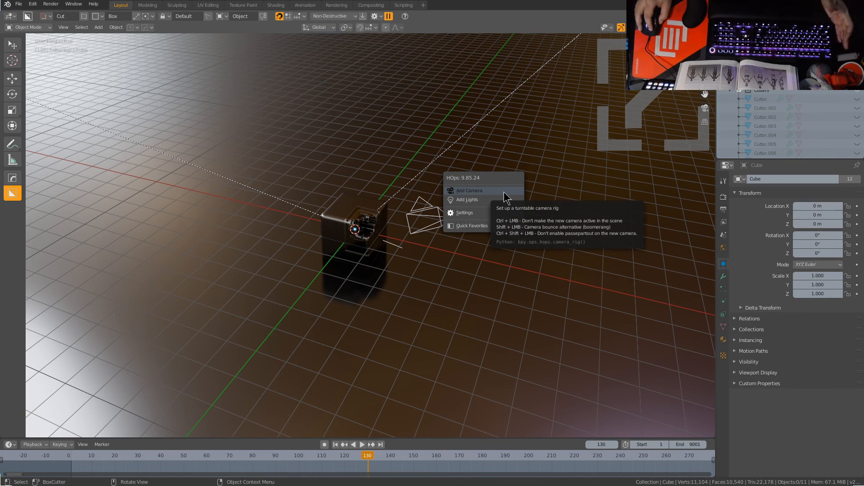
pyautogui.click(504, 193)
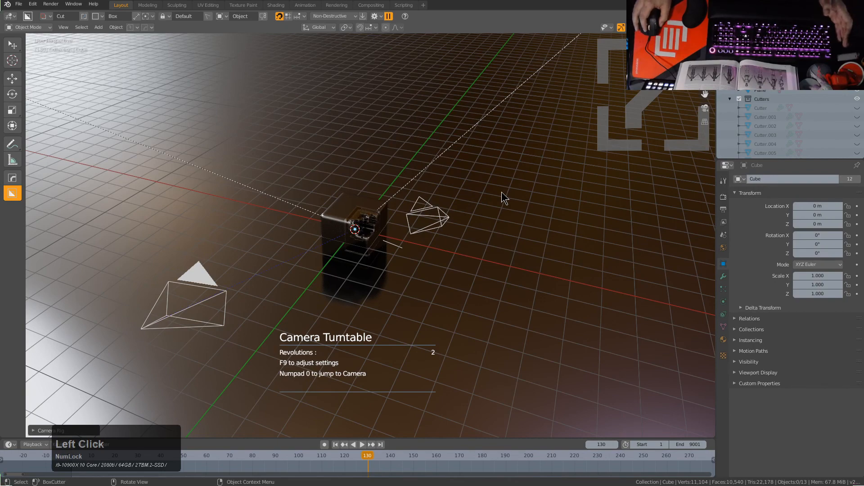
pyautogui.press('F9')
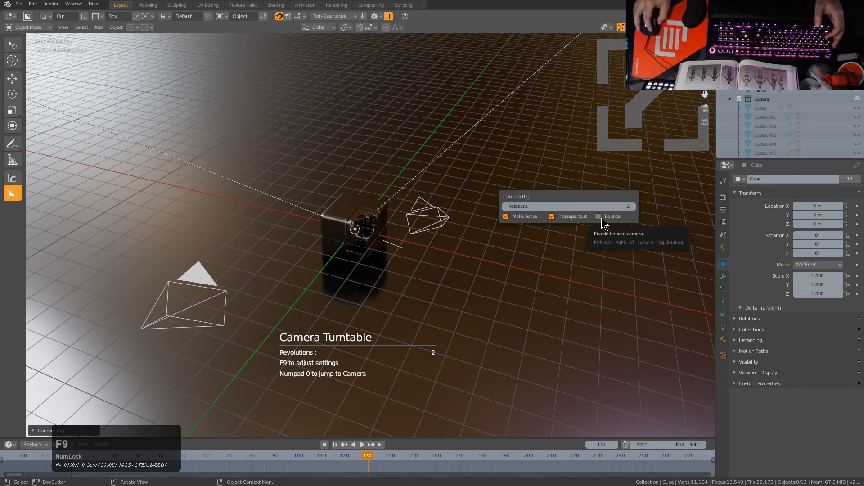
# Align the turntable camera at frame 1 to a perspective view facing the cube's detailed corner
pyautogui.moveTo(483, 206); pyautogui.dragTo(460, 229, button='middle')
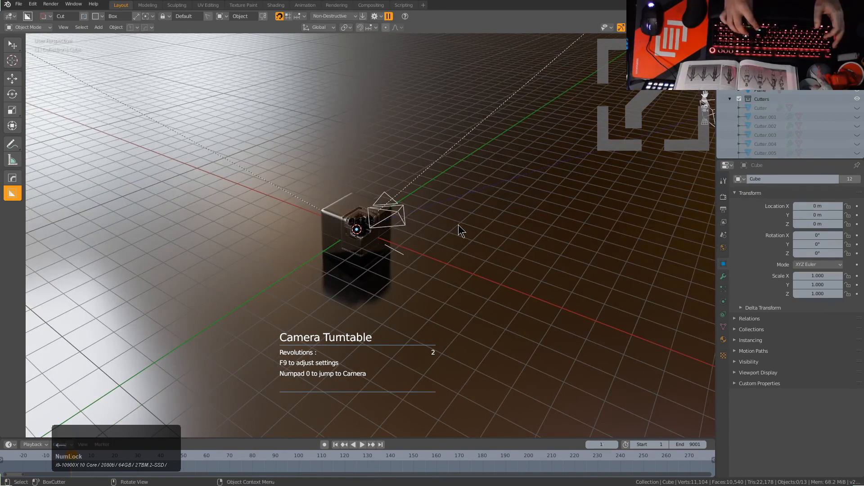
pyautogui.press('KP_1')
pyautogui.press('KP_8')
pyautogui.press('KP_8')
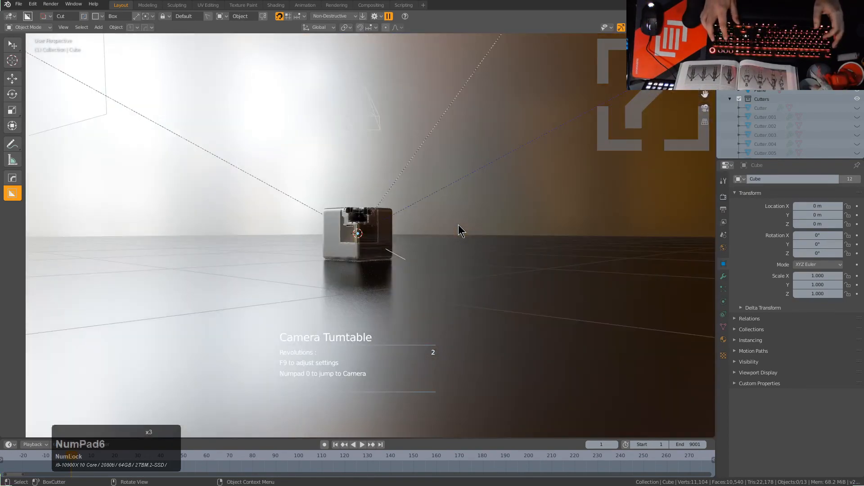
pyautogui.press('KP_5')
pyautogui.press('KP_5')
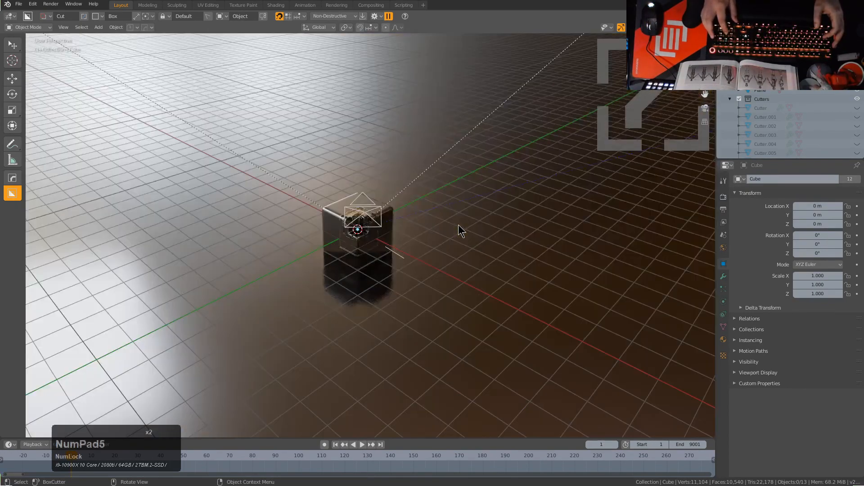
pyautogui.scroll(3, 457, 223)
pyautogui.moveTo(419, 231)
pyautogui.mouseDown(button='middle')
pyautogui.moveTo(428, 227)
pyautogui.moveTo(422, 223)
pyautogui.moveTo(425, 239)
pyautogui.mouseUp(button='middle')
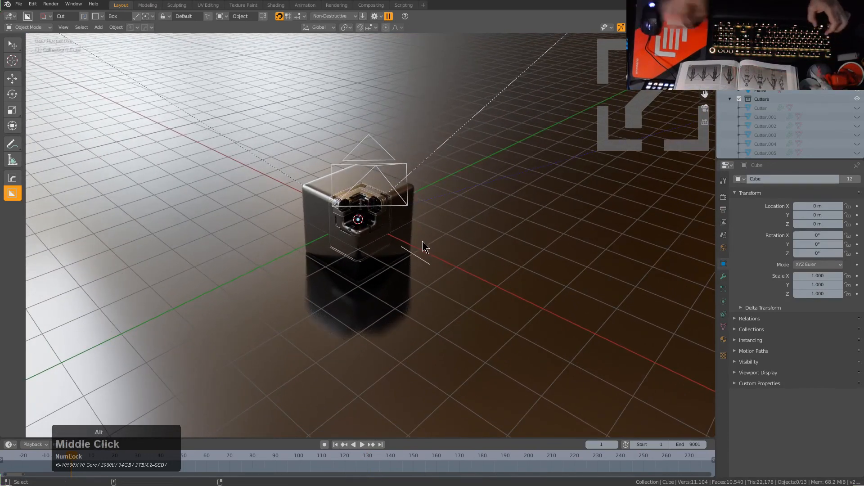
pyautogui.press('ctrl+alt+KP_0')
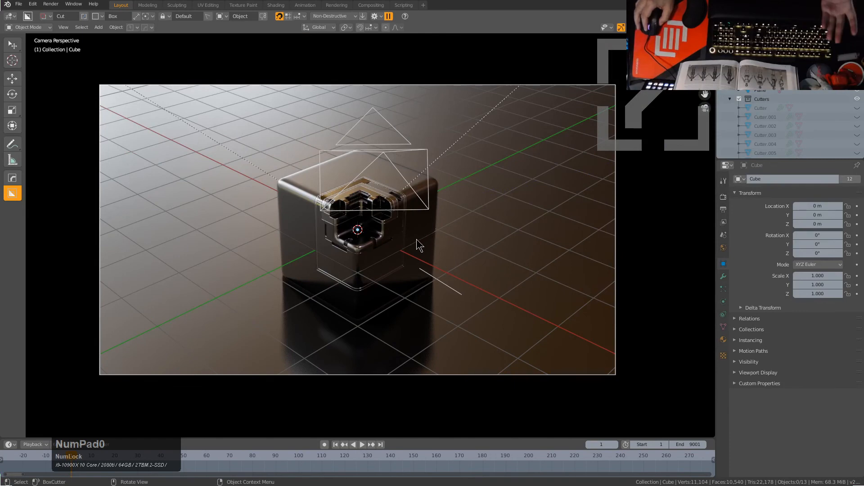
# Set the animation's end frame to 600
pyautogui.click(686, 445)
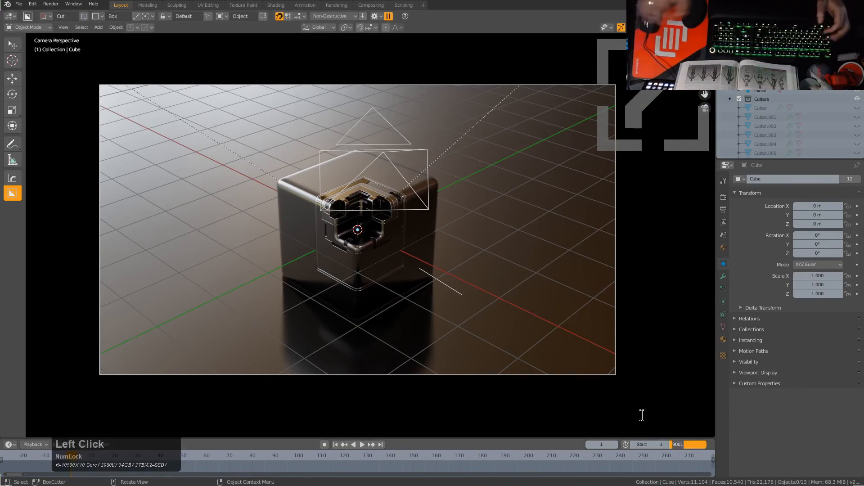
pyautogui.write('6')
pyautogui.press('KP_Enter')
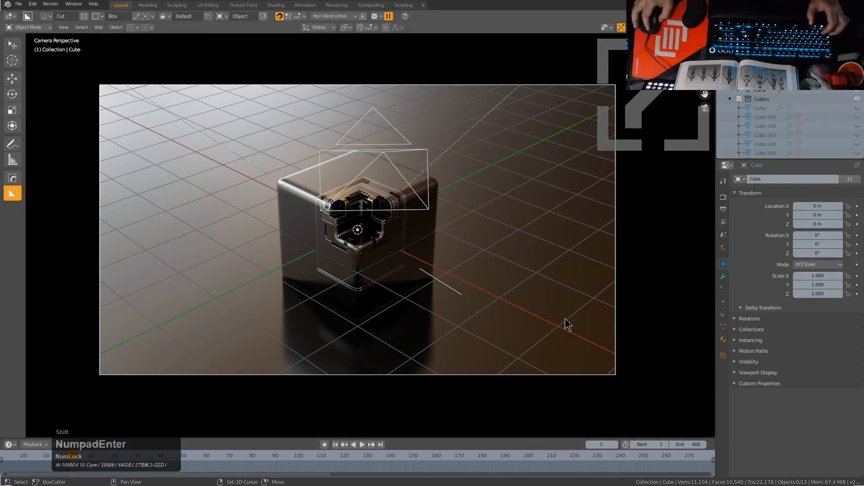
# Play the turntable animation through the camera, fit the timeline to the whole frame range, and stop playback
pyautogui.press('space')
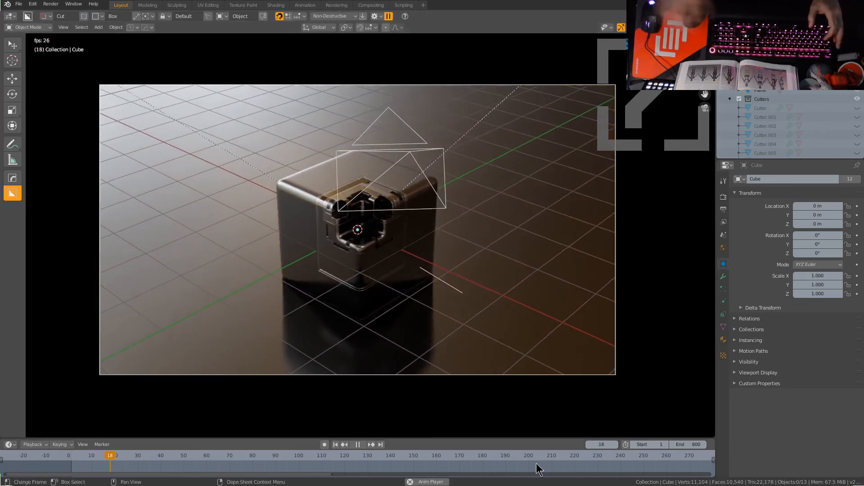
pyautogui.press('Home')
pyautogui.scroll(-3, 536, 463)
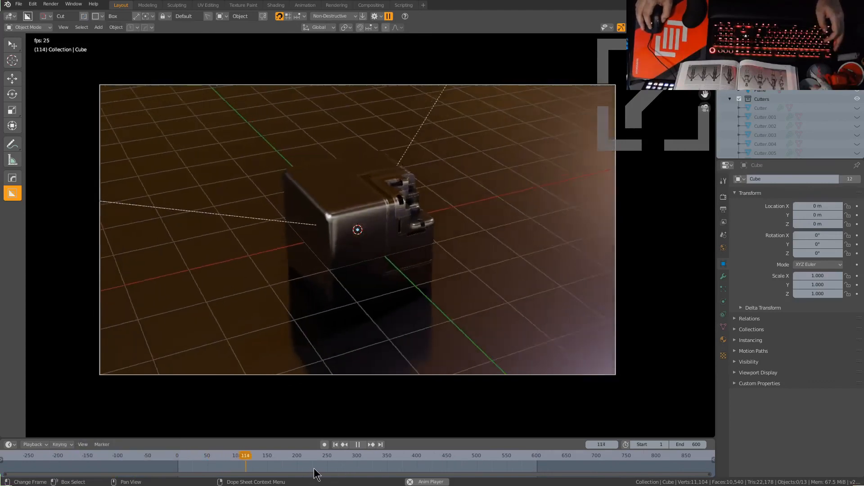
pyautogui.press('space')
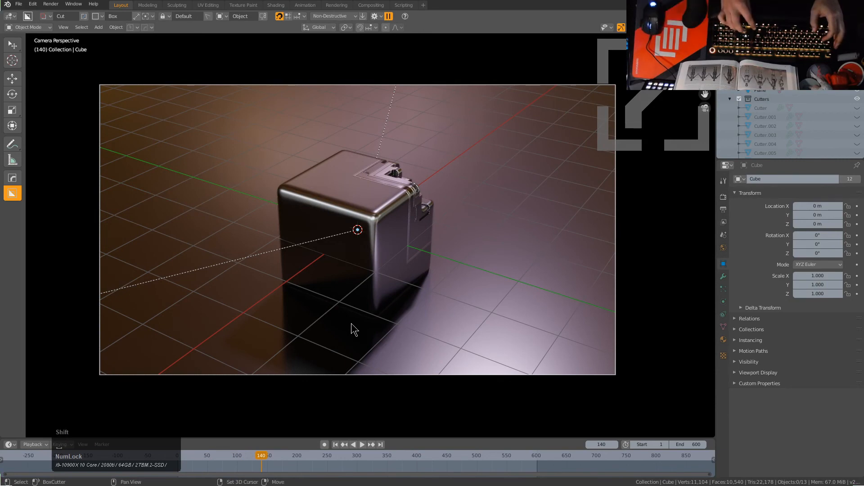
# Select the turntable camera Camera.001 and bind it to a timeline marker at frame 1
pyautogui.hotkey('shift', 'Left')
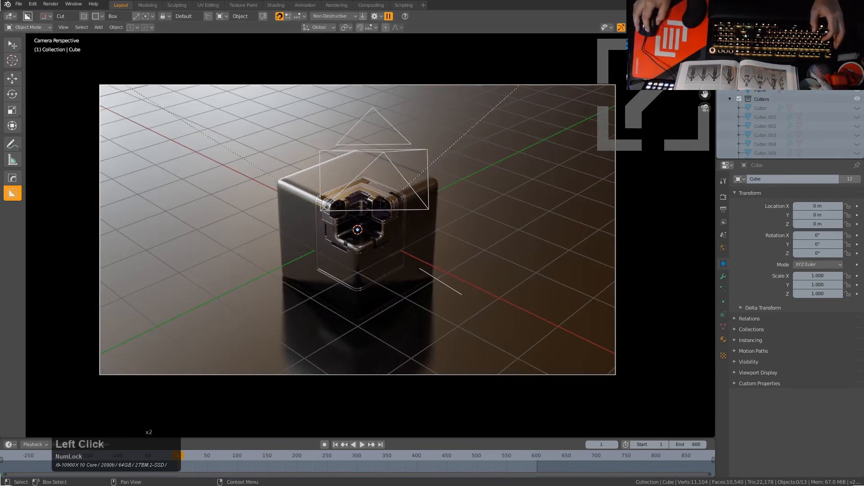
pyautogui.click(783, 90)
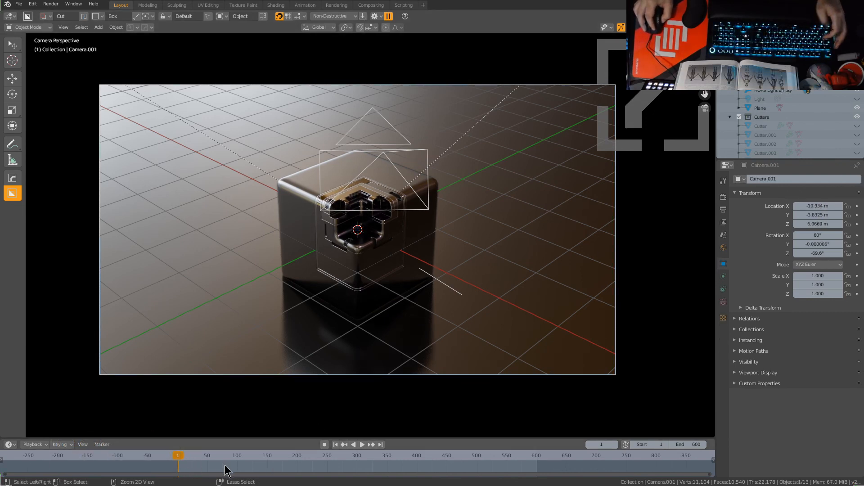
pyautogui.hotkey('ctrl', 'b')
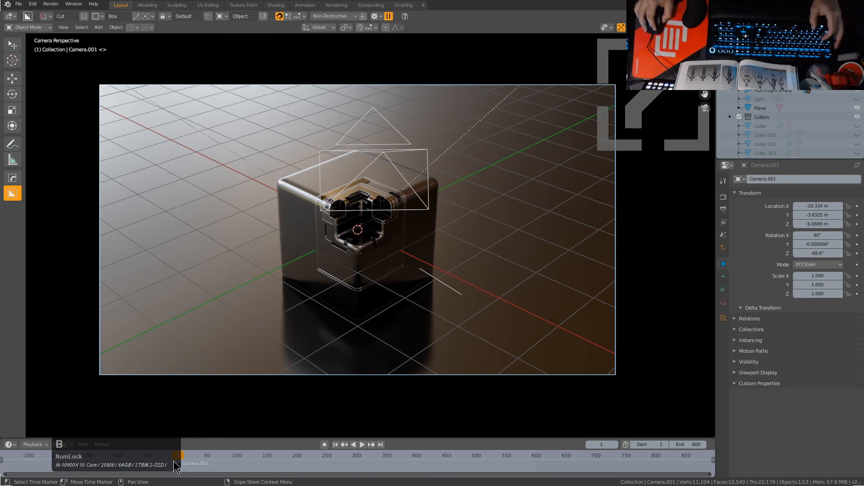
# Go to frame 210, select the static camera named Camera outside the camera view, and bind it to a marker there
pyautogui.moveTo(299, 468)
pyautogui.keyDown('shift'); pyautogui.mouseDown(button='right')
pyautogui.moveTo(288, 463)
pyautogui.moveTo(304, 463)
pyautogui.mouseUp(button='right'); pyautogui.keyUp('shift')
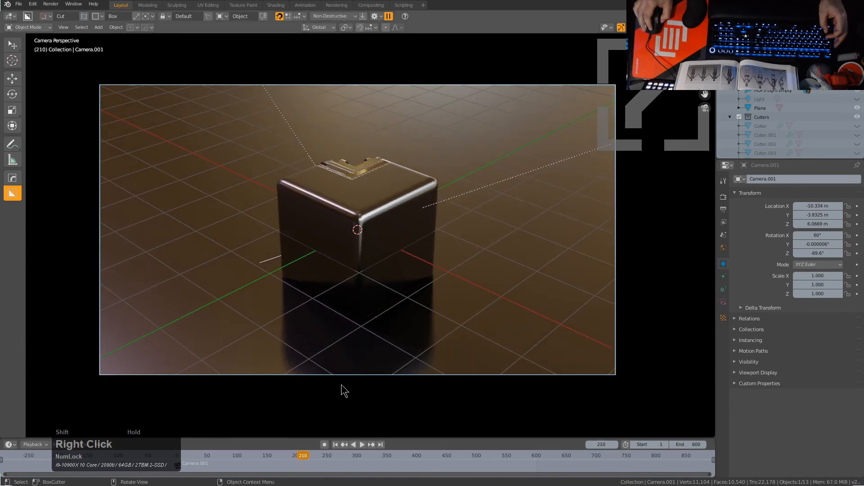
pyautogui.moveTo(341, 384); pyautogui.dragTo(357, 302, button='middle')
pyautogui.scroll(-2, 357, 302)
pyautogui.click(418, 93)
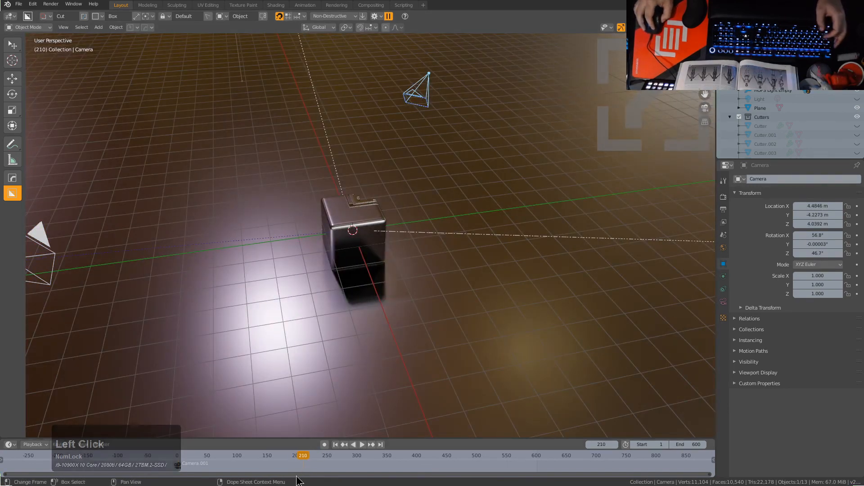
pyautogui.click(307, 464)
pyautogui.hotkey('ctrl', 'b')
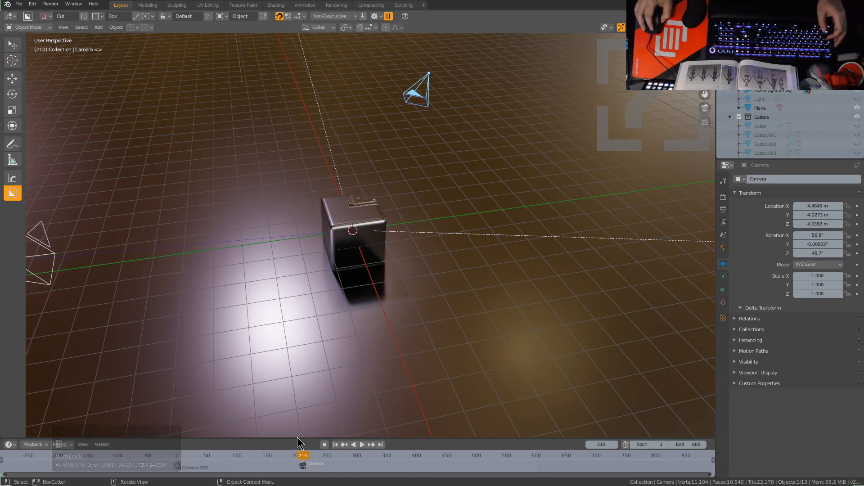
# Look through the static camera at frame 249 and raise its passepartout opacity to fully opaque
pyautogui.keyDown('shift'); pyautogui.moveTo(295, 464); pyautogui.dragTo(313, 463, button='right'); pyautogui.keyUp('shift')
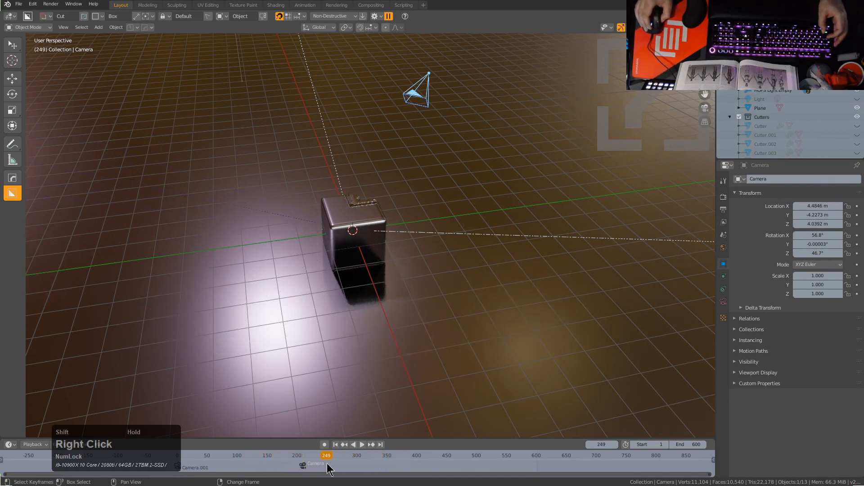
pyautogui.press('KP_0')
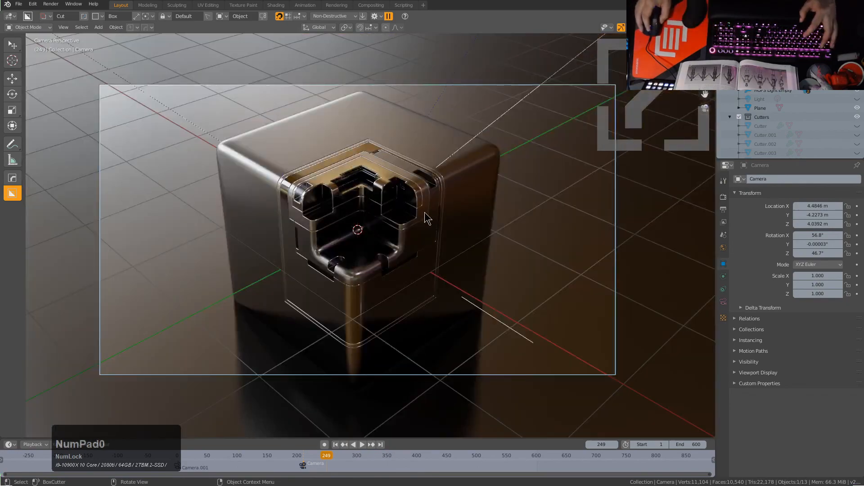
pyautogui.press('q')
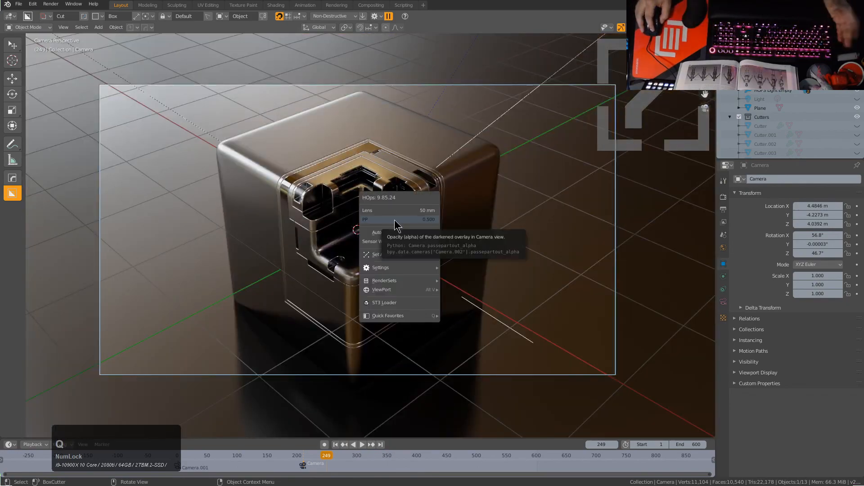
pyautogui.moveTo(396, 224); pyautogui.dragTo(423, 224)
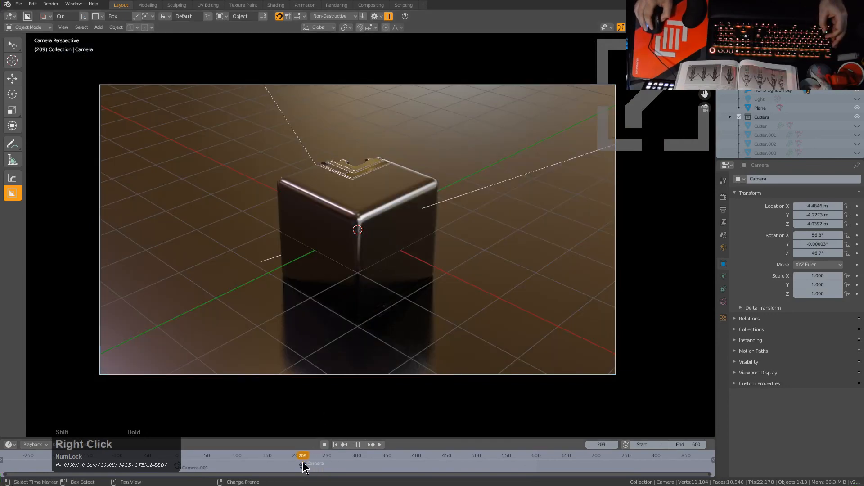
# At frame 211, move Camera along its local Z to about X 2.44, Y -2.30, Z 2.20 m and insert a LocRot keyframe
pyautogui.press('space')
pyautogui.press('g')
pyautogui.press('z')
pyautogui.press('z')
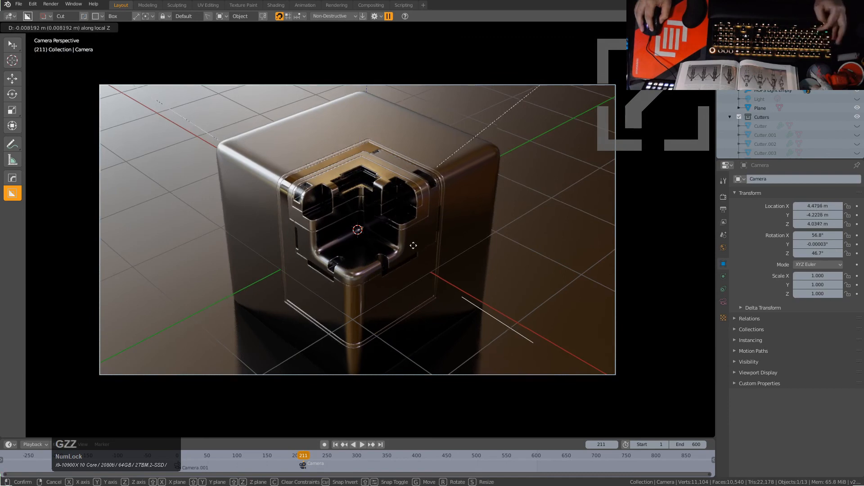
pyautogui.click(380, 144)
pyautogui.press('i')
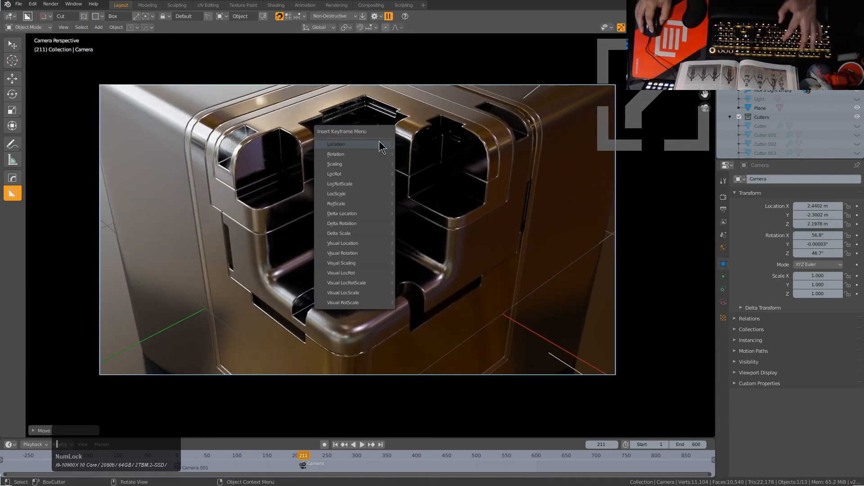
pyautogui.click(357, 147)
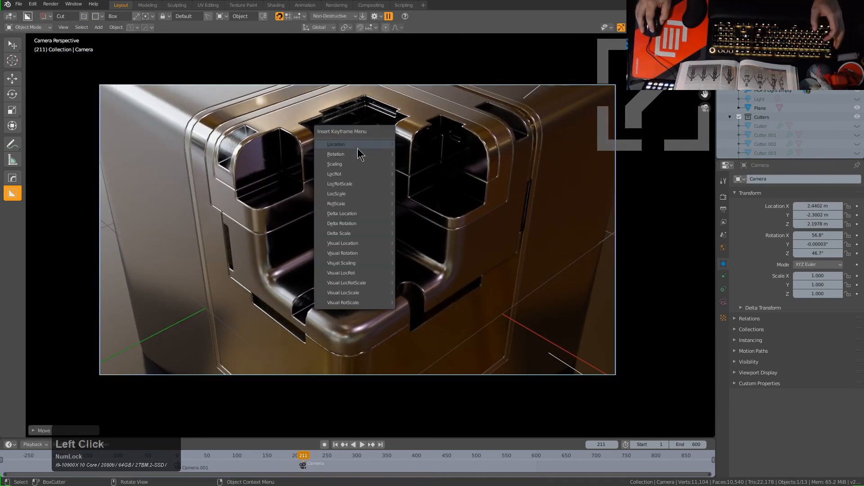
pyautogui.click(350, 177)
# At frame 550, move Camera back along its local Z to about X 16.98, Y -16.01, Z 15.29 m and insert a LocRot keyframe
pyautogui.moveTo(484, 457); pyautogui.dragTo(507, 461, button='right')
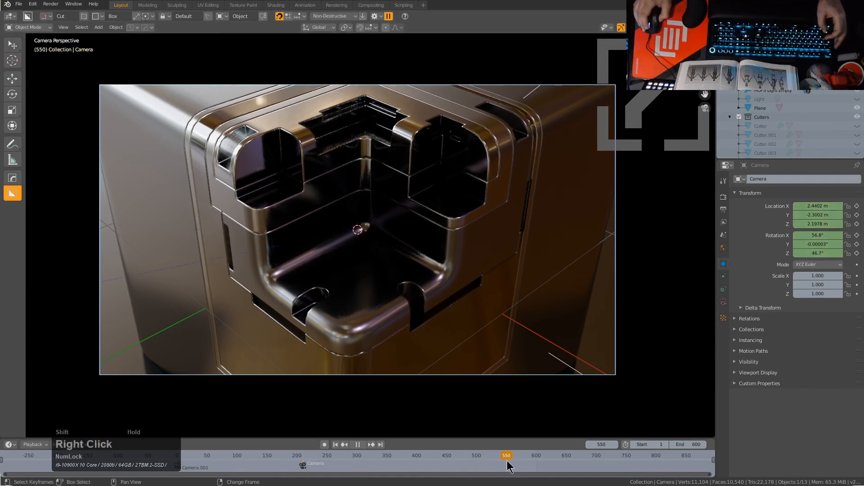
pyautogui.press('g')
pyautogui.press('z')
pyautogui.press('z')
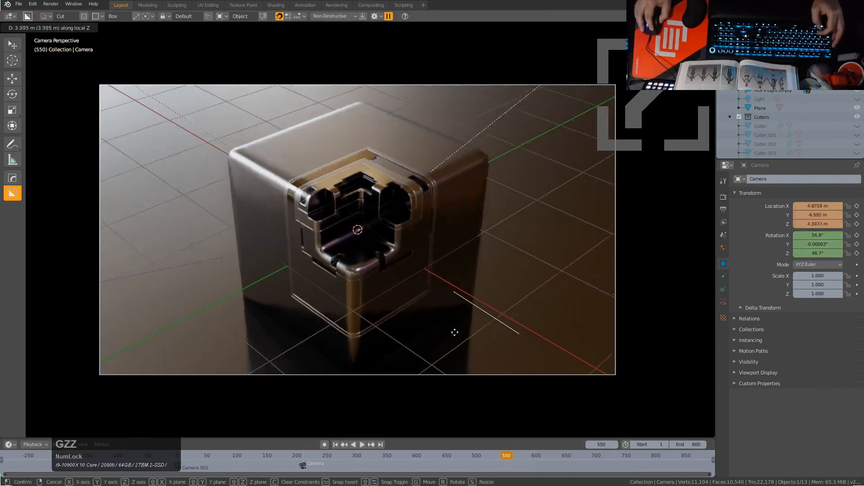
pyautogui.click(526, 92)
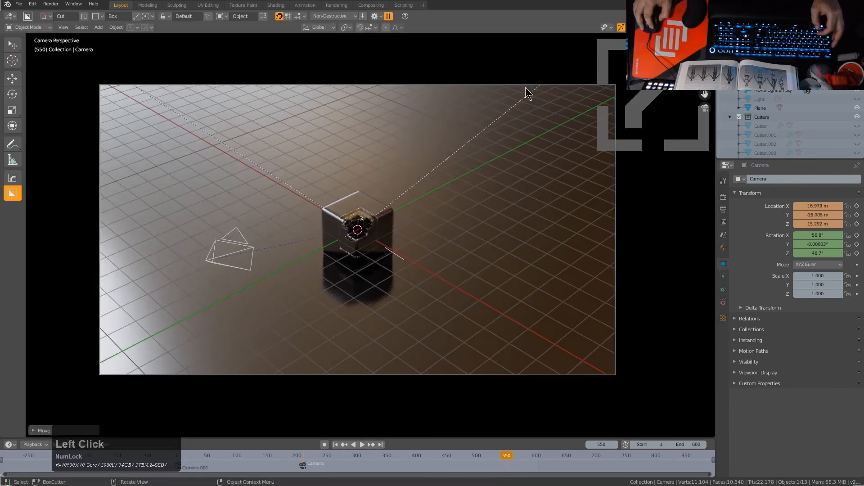
pyautogui.press('i')
pyautogui.click(458, 170)
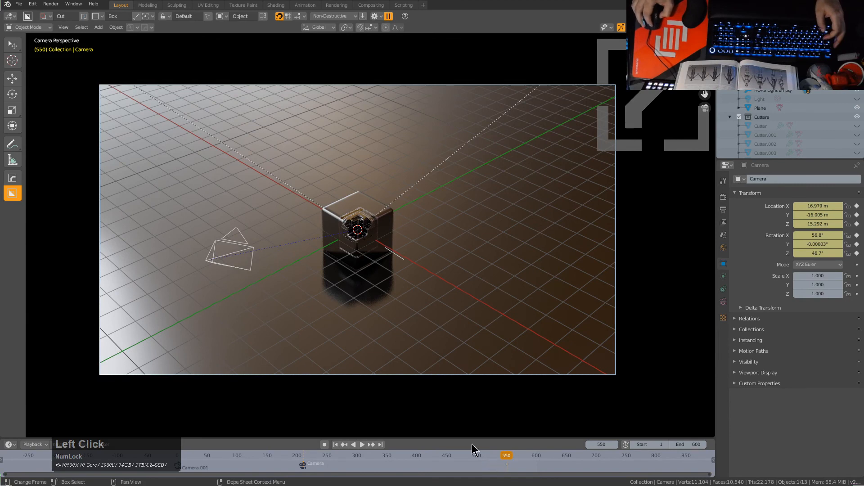
# Bind the turntable camera Camera.001 to a marker at frame 550 and return to the first frame
pyautogui.click(224, 256)
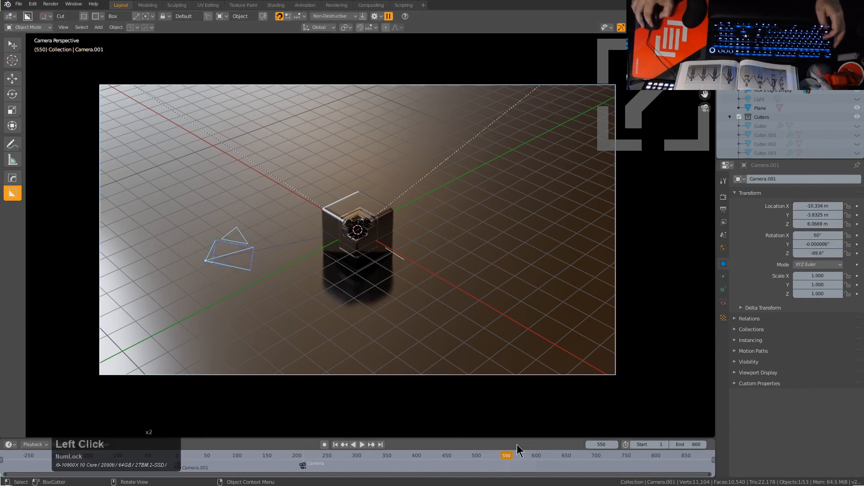
pyautogui.hotkey('ctrl', 'b')
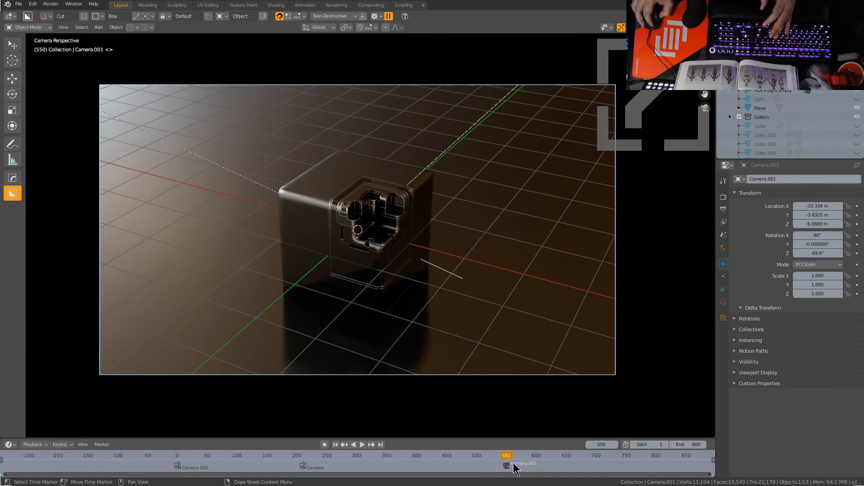
pyautogui.hotkey('shift', 'Left')
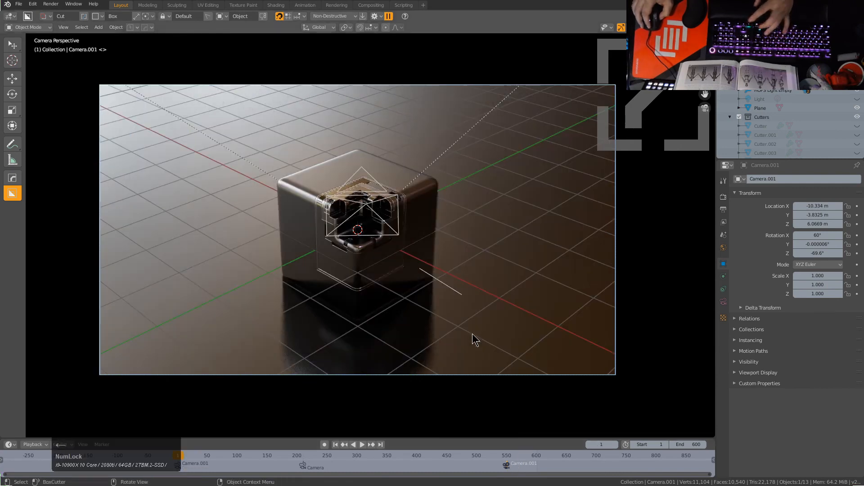
# Play the animation from the first frame and hide the viewport overlays for a clean camera view
pyautogui.click(362, 444)
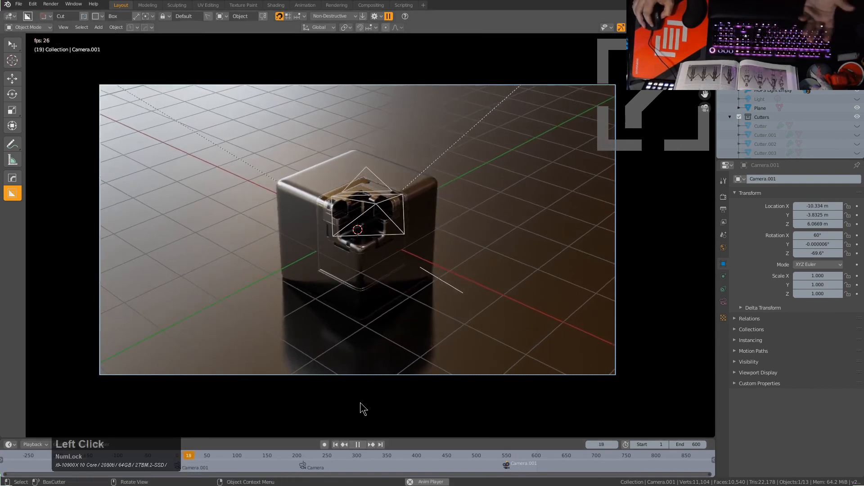
pyautogui.click(638, 27)
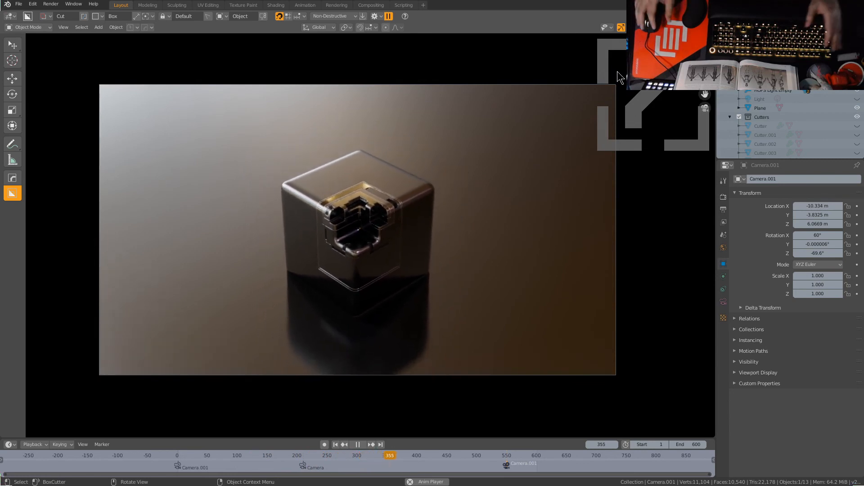
pyautogui.press('Escape')
# Scrub to frame 134 to find the cut point and move the Camera marker to about frame 137
pyautogui.moveTo(286, 458); pyautogui.dragTo(201, 474, button='right')
pyautogui.moveTo(202, 475); pyautogui.dragTo(258, 469, button='right')
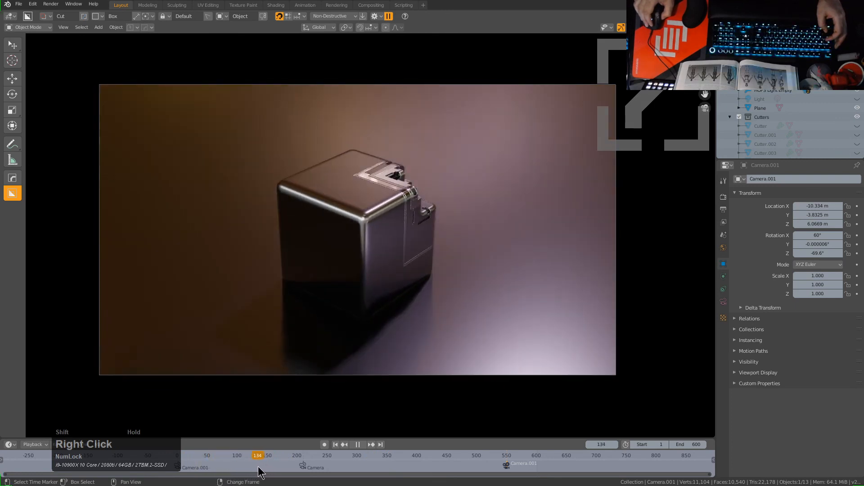
pyautogui.click(302, 468)
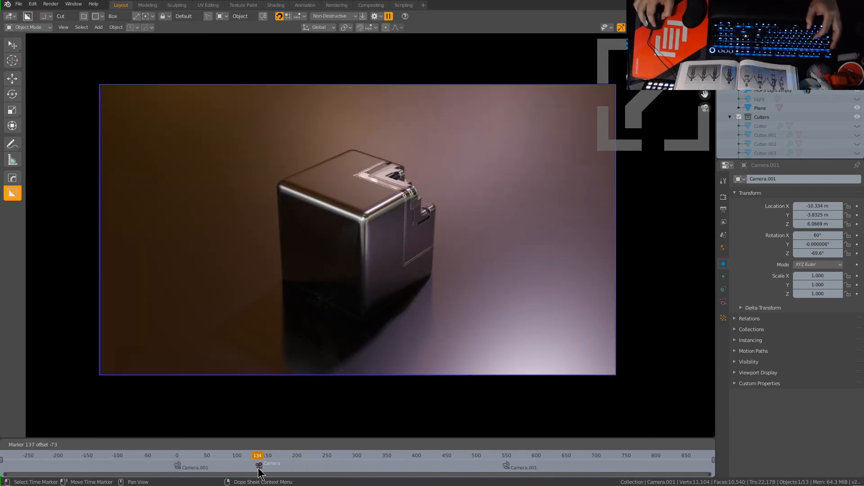
pyautogui.click(259, 471)
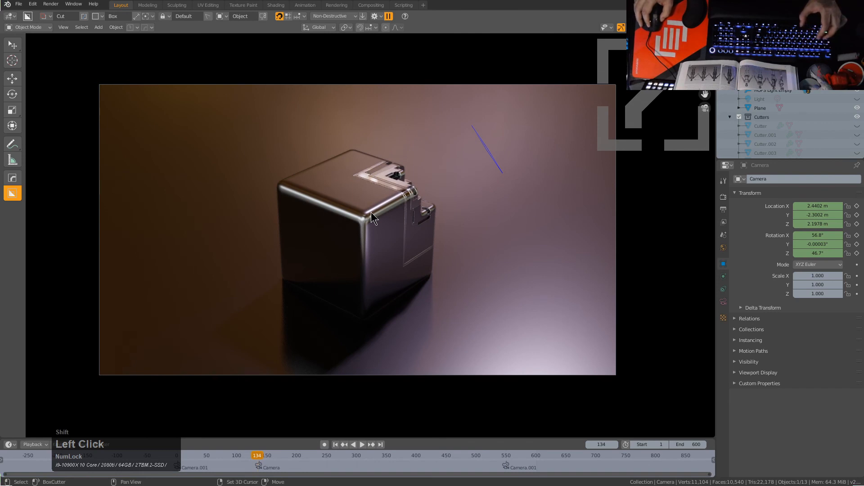
# Play the camera pull-back and move the second Camera.001 marker to about frame 508
pyautogui.press('space')
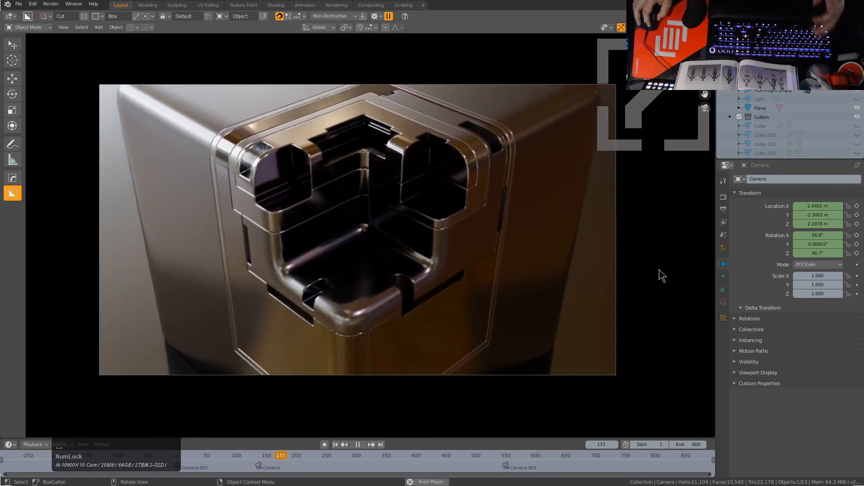
pyautogui.middleClick(405, 471)
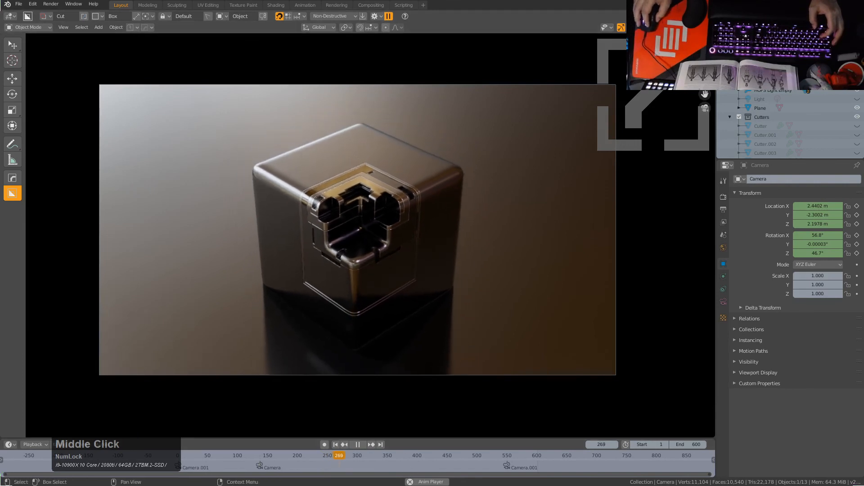
pyautogui.click(766, 67)
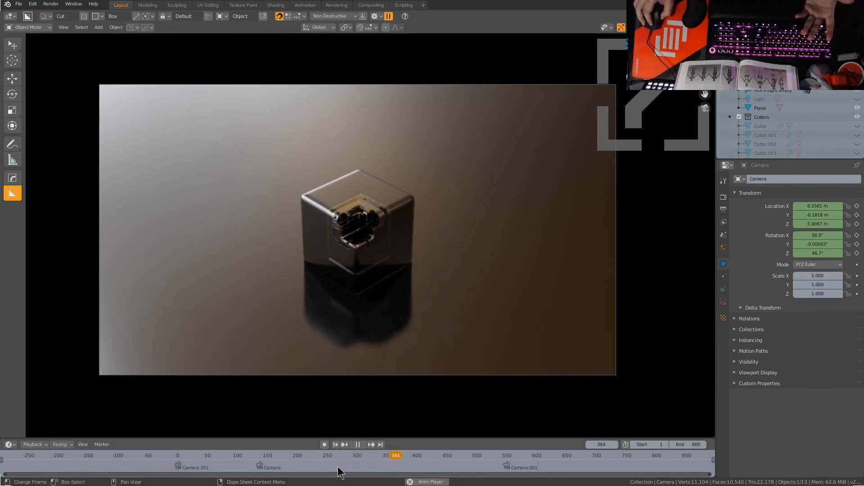
pyautogui.click(508, 467)
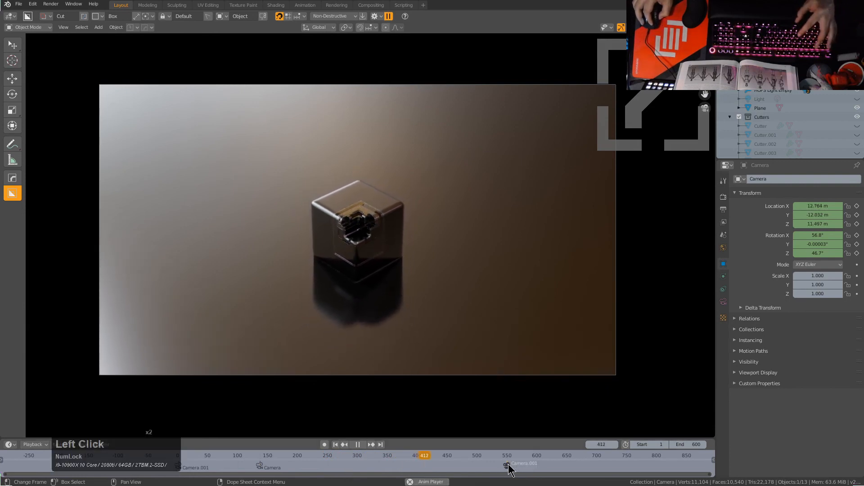
pyautogui.press('g')
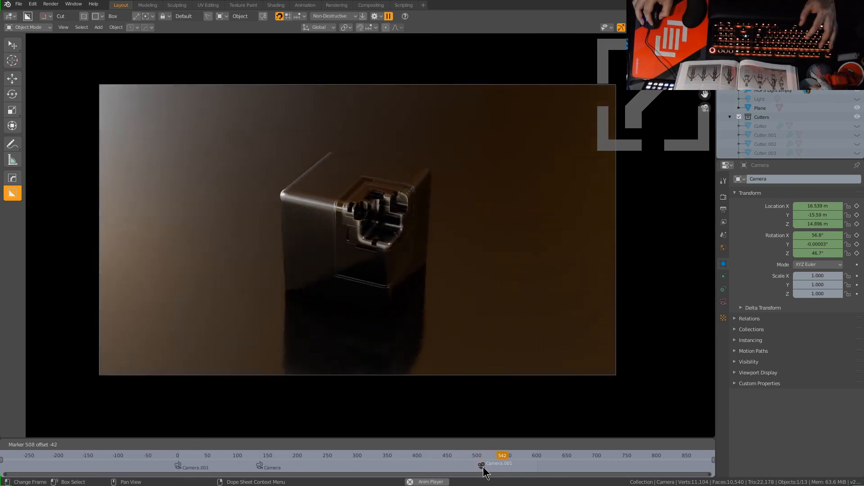
pyautogui.click(484, 471)
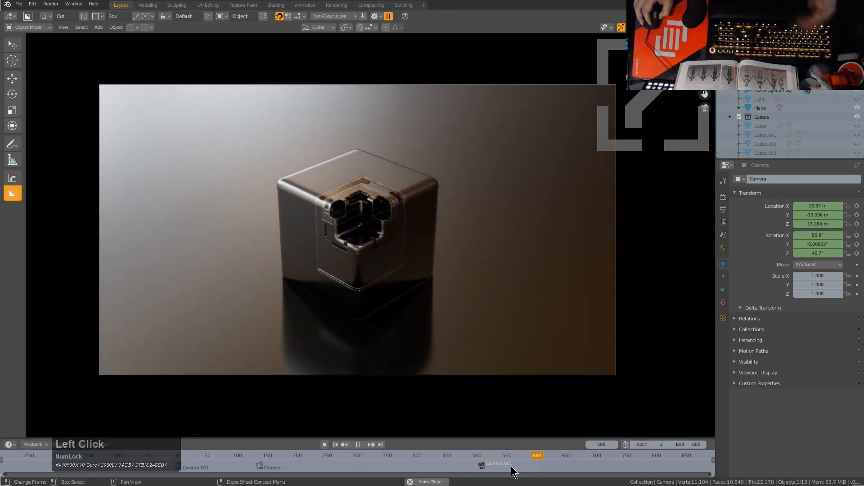
# Stop playback, select the turntable Empty, and insert a Scaling keyframe for it at frame 513
pyautogui.scroll(-1, 571, 472)
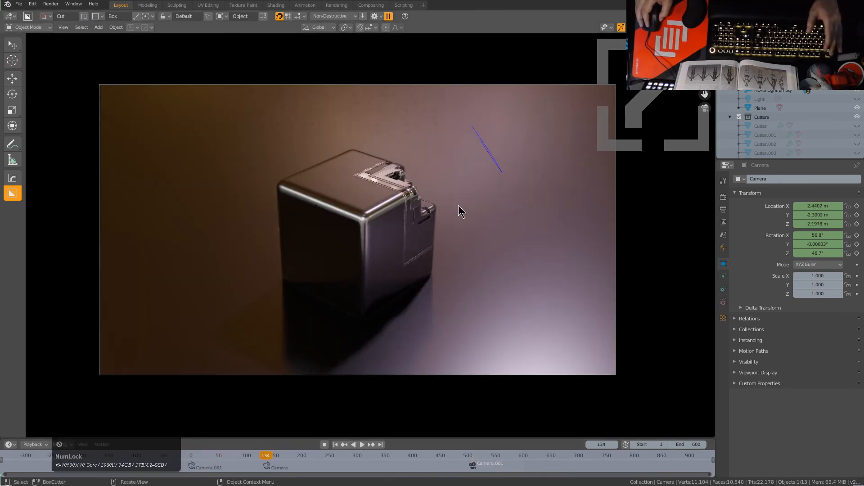
pyautogui.press('space')
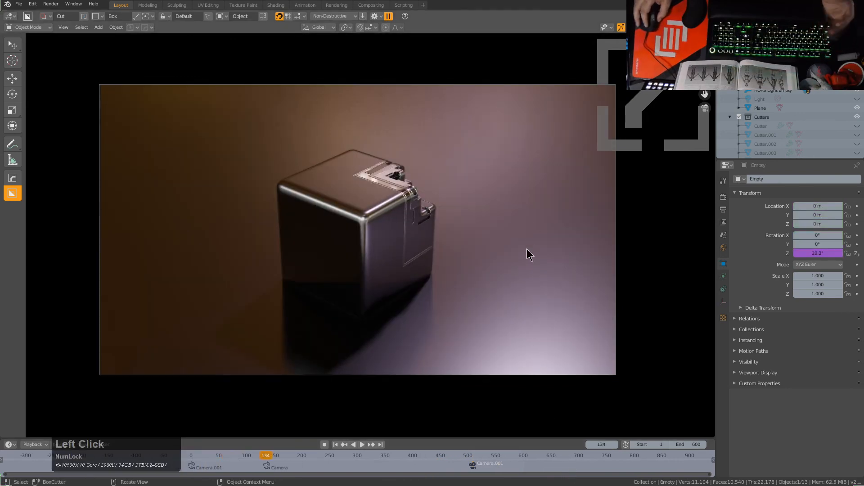
pyautogui.press('s')
pyautogui.rightClick(503, 287)
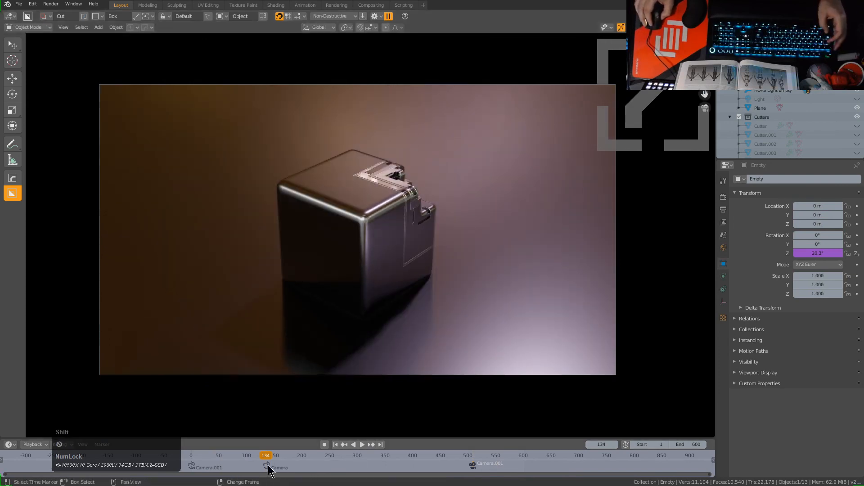
pyautogui.moveTo(269, 470); pyautogui.dragTo(477, 469, button='right')
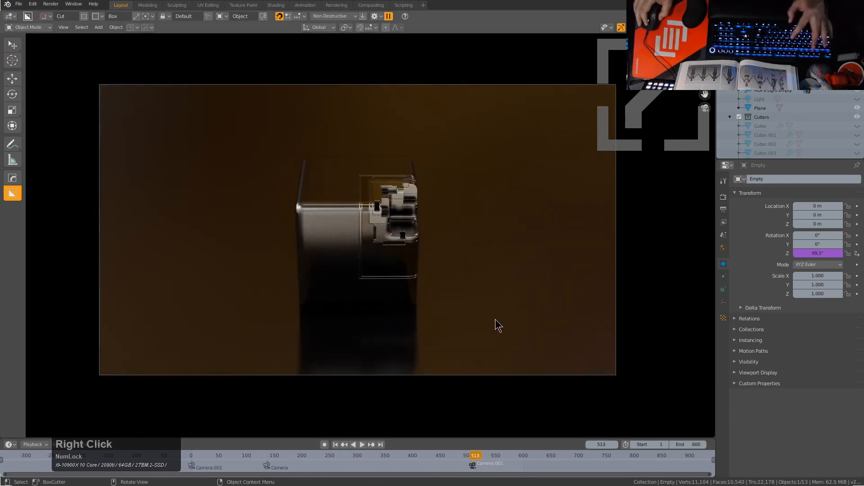
pyautogui.press('i')
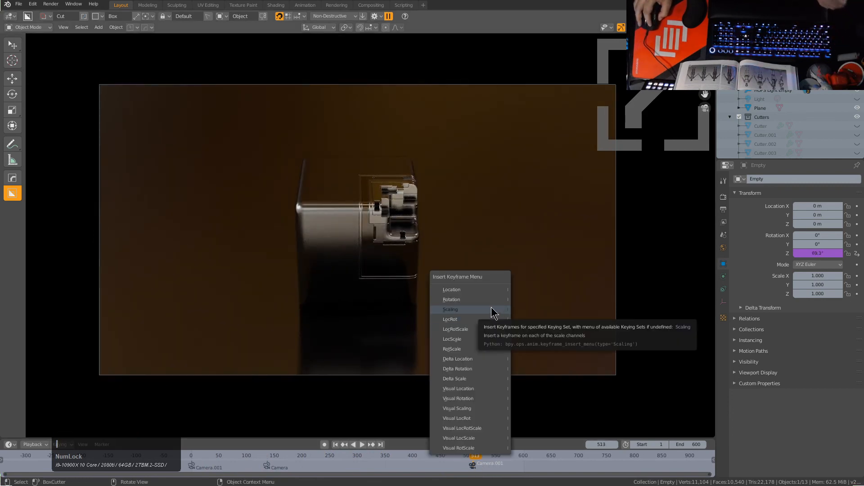
pyautogui.click(493, 311)
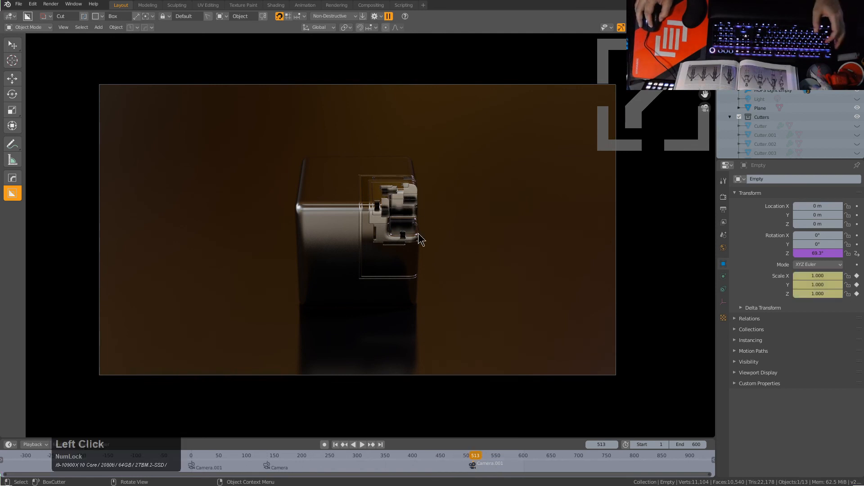
# At frame 631, scale the Empty down to about 0.277 and insert a Scaling keyframe
pyautogui.keyDown('shift'); pyautogui.moveTo(476, 471); pyautogui.dragTo(541, 463, button='right'); pyautogui.keyUp('shift')
pyautogui.press('s')
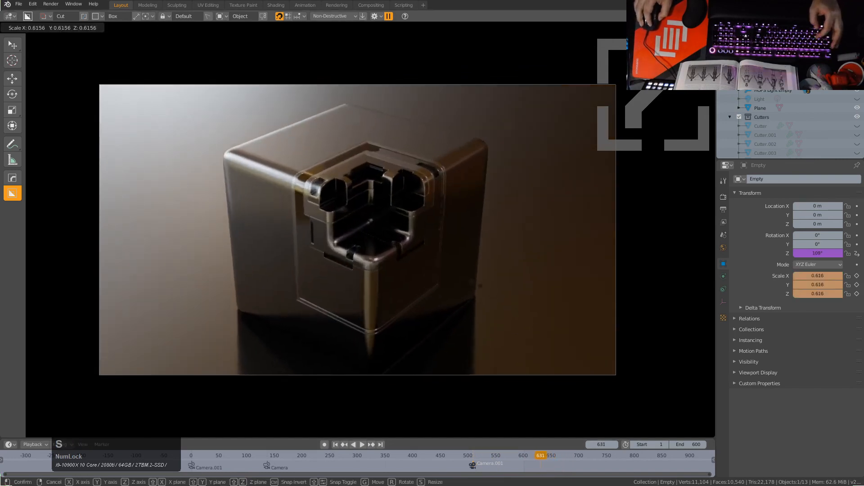
pyautogui.click(441, 251)
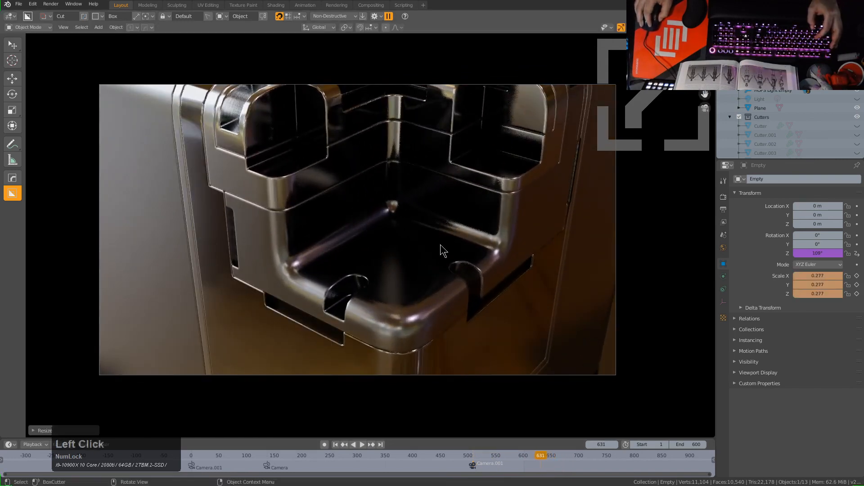
pyautogui.press('i')
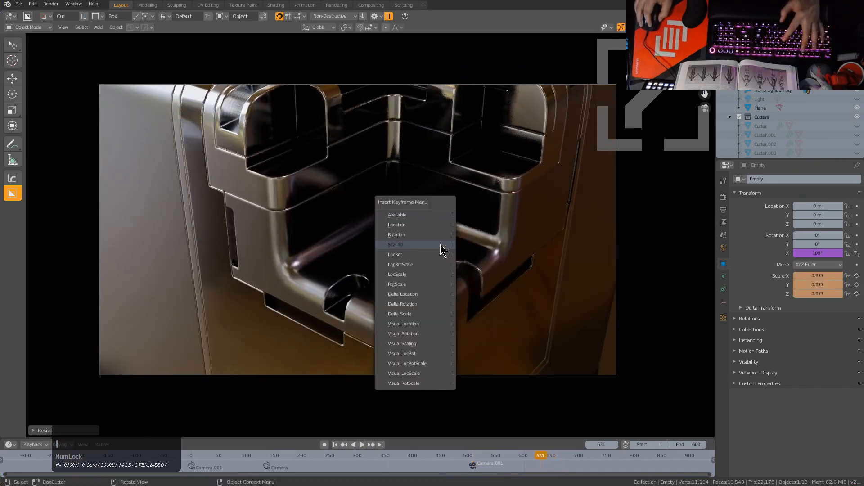
pyautogui.click(441, 245)
# Insert another Scaling keyframe on the Empty at frame 716 to hold its size
pyautogui.keyDown('shift'); pyautogui.moveTo(540, 468); pyautogui.dragTo(587, 457, button='right'); pyautogui.keyUp('shift')
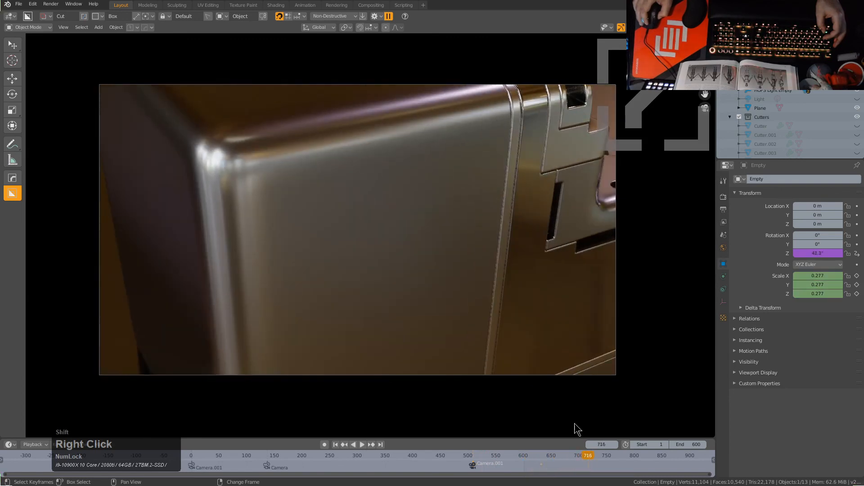
pyautogui.press('i')
pyautogui.click(540, 260)
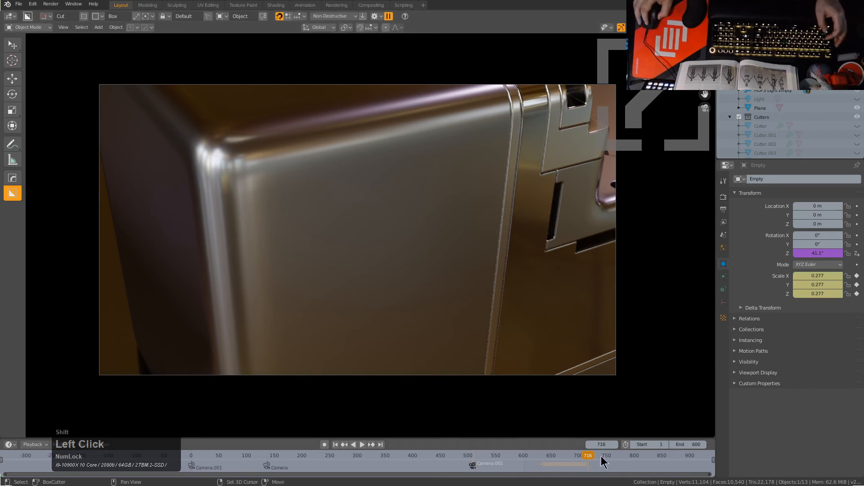
# At frame 900, reset the Empty's scale to 1.000 with a Scaling keyframe and set the animation's end frame to 900
pyautogui.keyDown('shift'); pyautogui.moveTo(622, 471); pyautogui.dragTo(689, 463, button='right'); pyautogui.keyUp('shift')
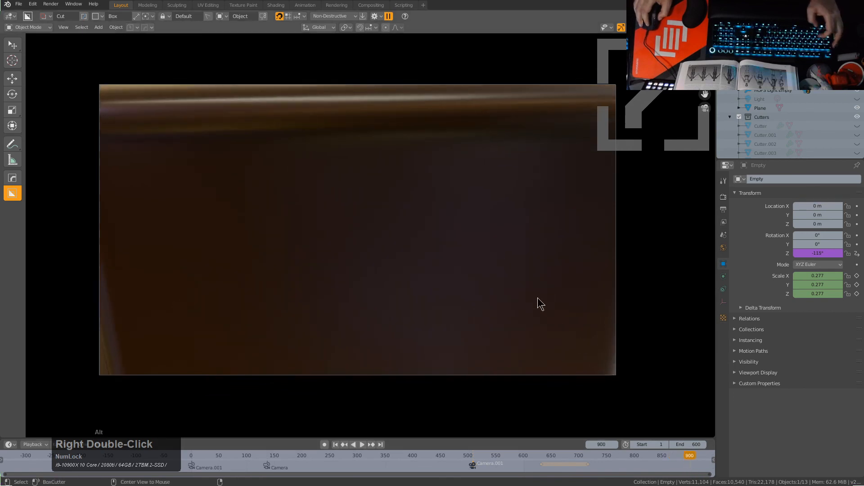
pyautogui.hotkey('alt', 's')
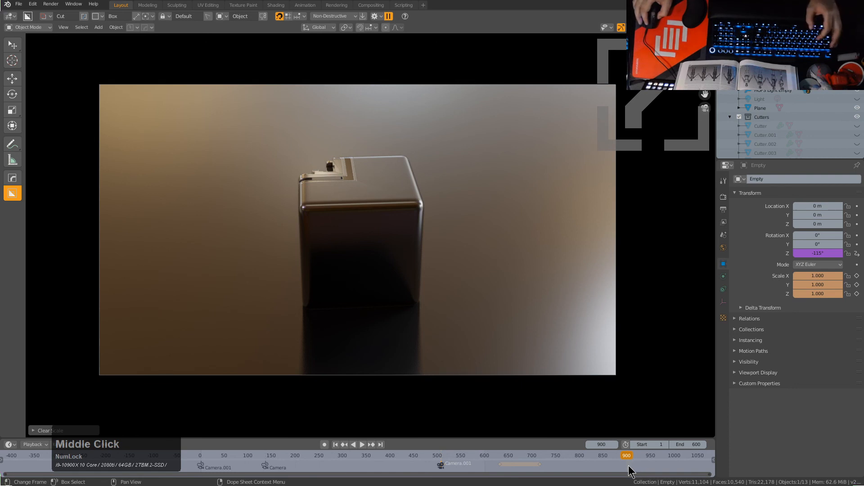
pyautogui.press('i')
pyautogui.click(536, 279)
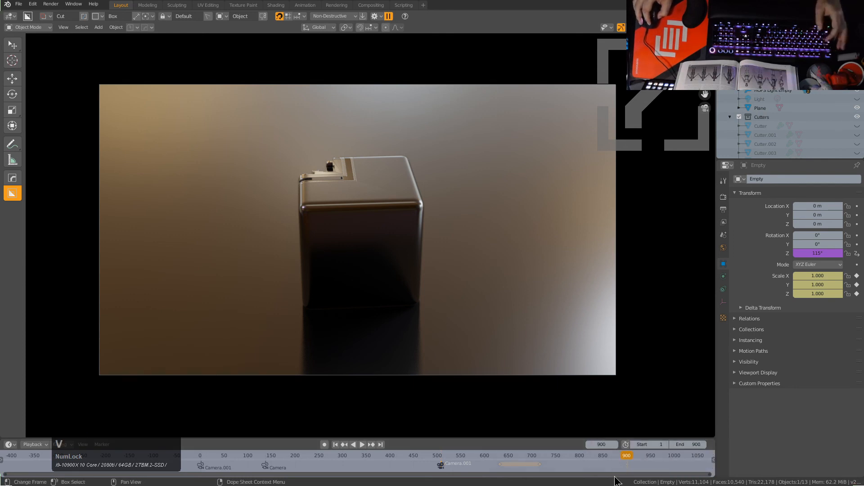
pyautogui.hotkey('shift', 'Left')
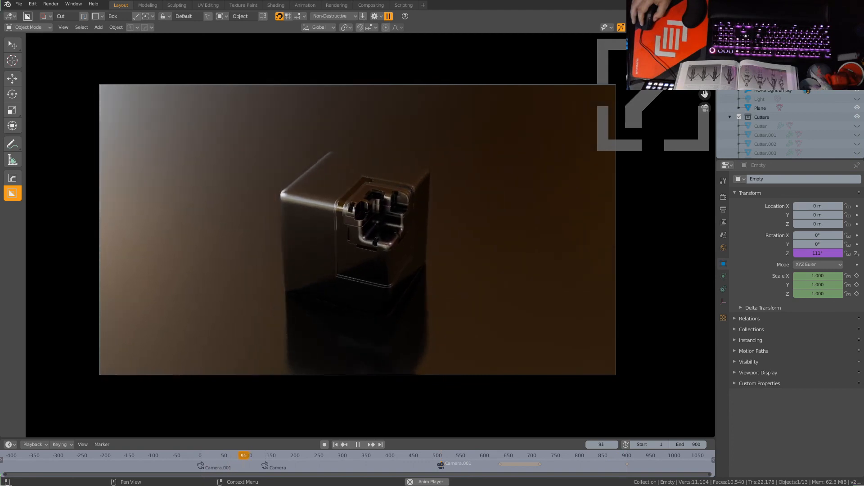
pyautogui.keyDown('shift'); pyautogui.moveTo(685, 289); pyautogui.dragTo(652, 285, button='middle'); pyautogui.keyUp('shift')
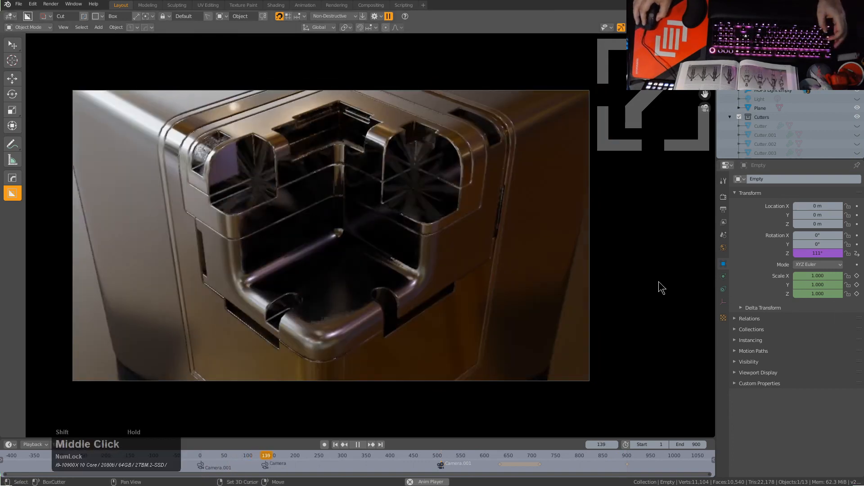
pyautogui.press('F2')
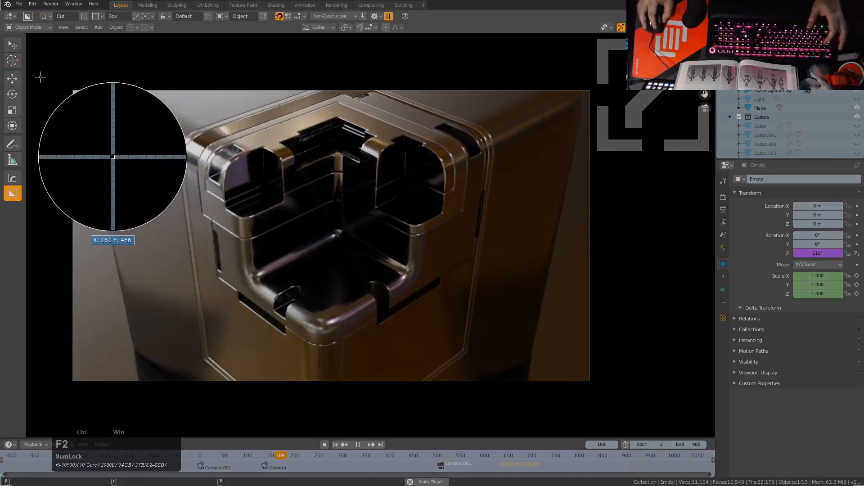
pyautogui.moveTo(68, 86); pyautogui.dragTo(594, 384)
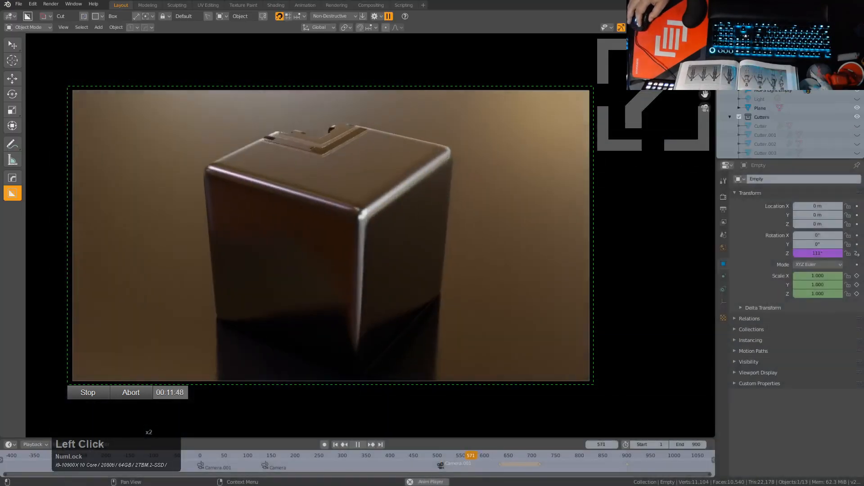
pyautogui.click(128, 398)
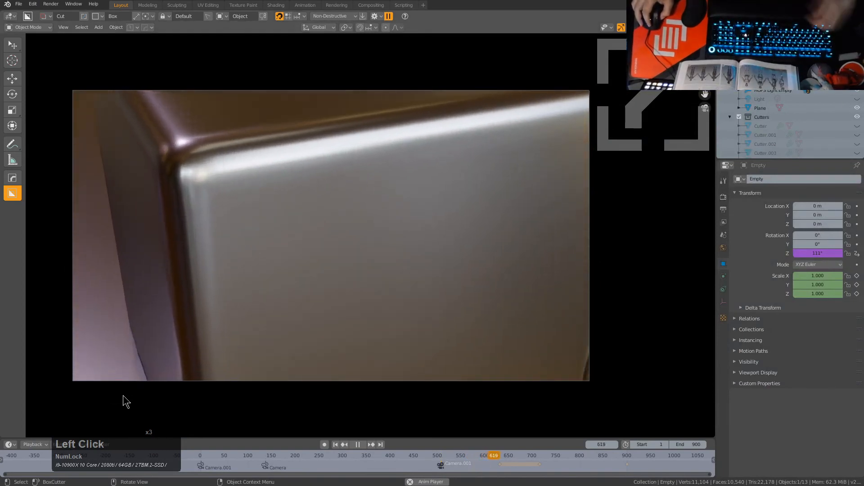
pyautogui.press('Escape')
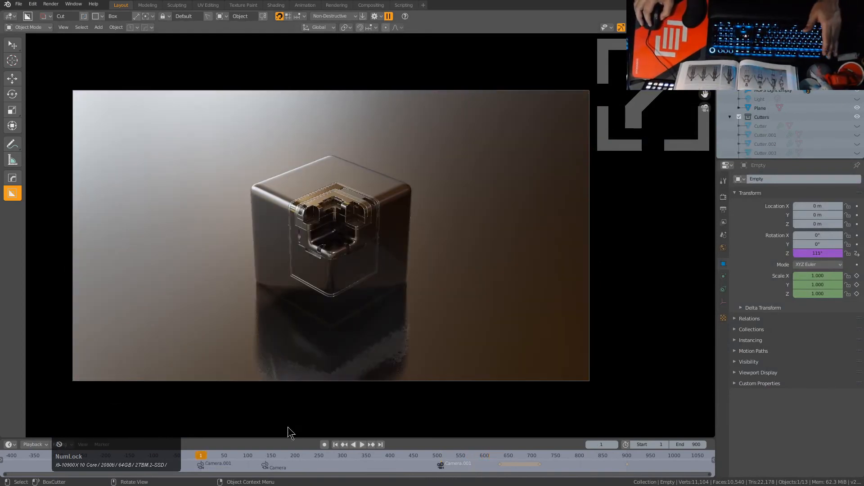
# Record the camera view region on screen while the animation plays from the first frame, and stop the recording after the loop
pyautogui.click(338, 446)
pyautogui.press('F2')
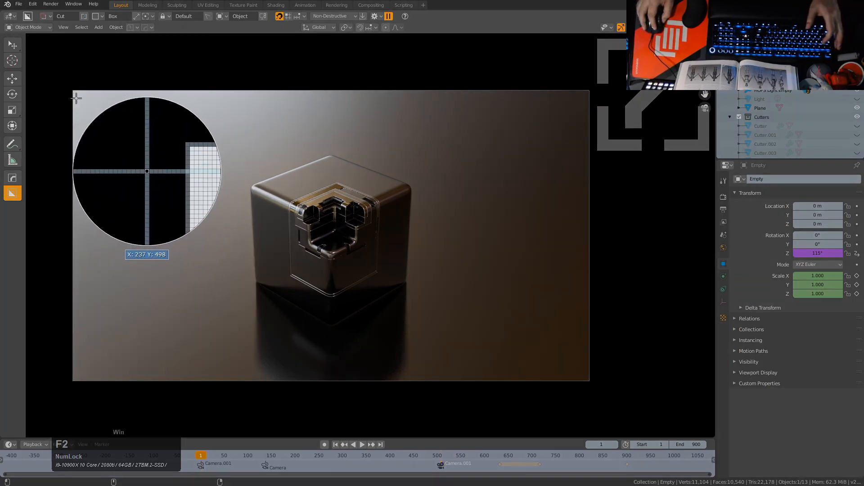
pyautogui.moveTo(71, 92); pyautogui.dragTo(593, 381)
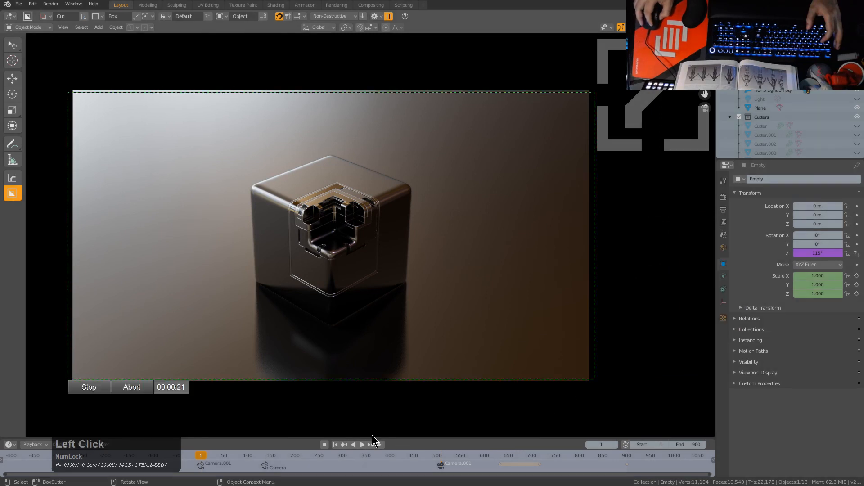
pyautogui.click(361, 445)
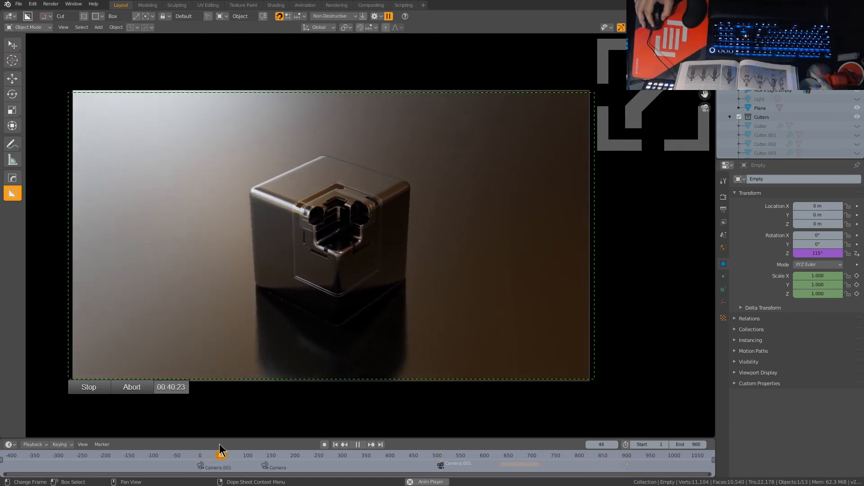
pyautogui.click(89, 389)
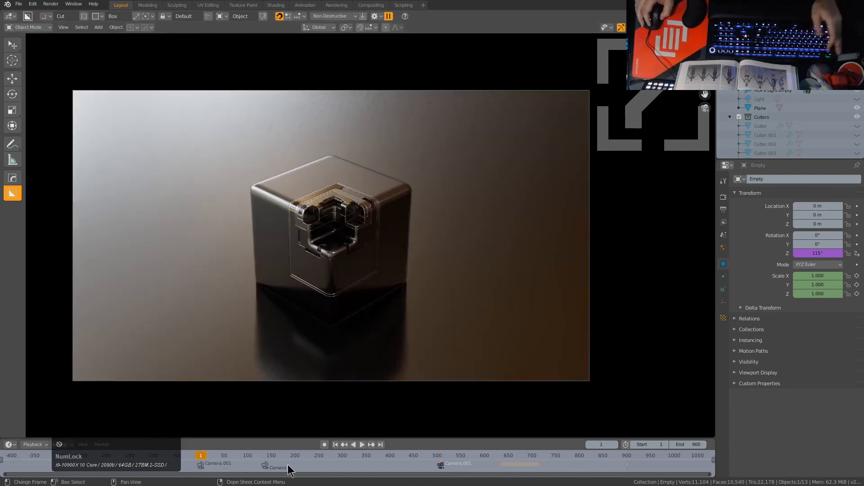
# Scrub to frame 721 and move the second Camera.001 marker to just past that frame
pyautogui.moveTo(290, 466); pyautogui.dragTo(542, 457, button='right')
pyautogui.press('g')
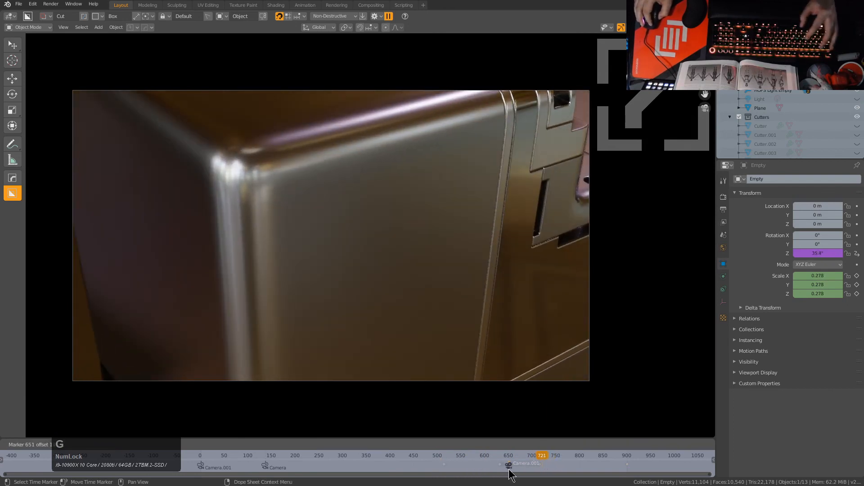
pyautogui.click(547, 476)
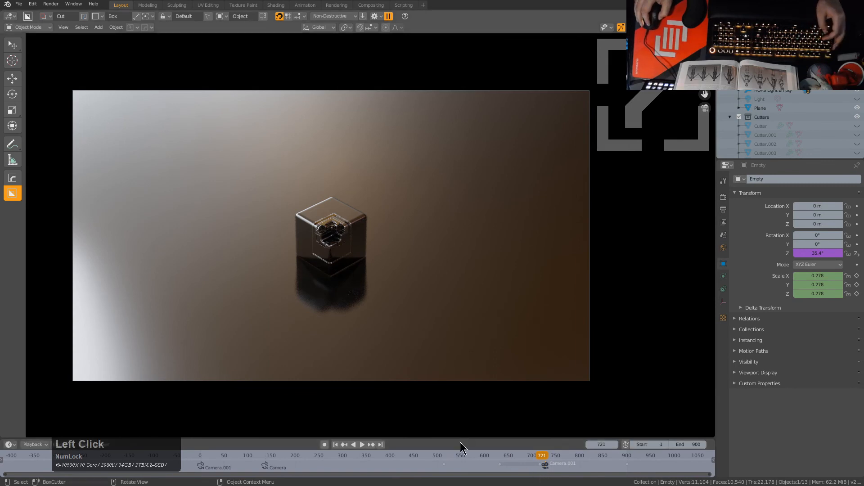
# At frame 494, add a new camera to the scene and show the viewport overlays
pyautogui.rightClick(442, 468)
pyautogui.moveTo(436, 470)
pyautogui.mouseDown(button='right')
pyautogui.moveTo(511, 468)
pyautogui.moveTo(432, 472)
pyautogui.mouseUp(button='right')
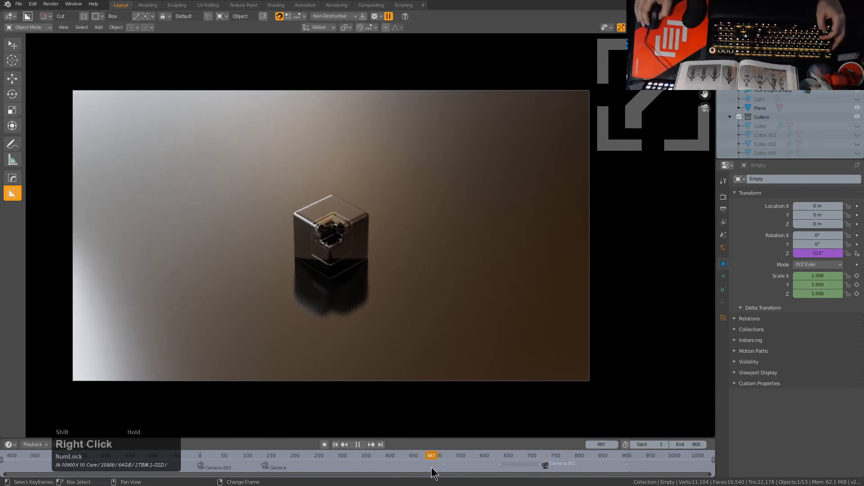
pyautogui.hotkey('shift', 'a')
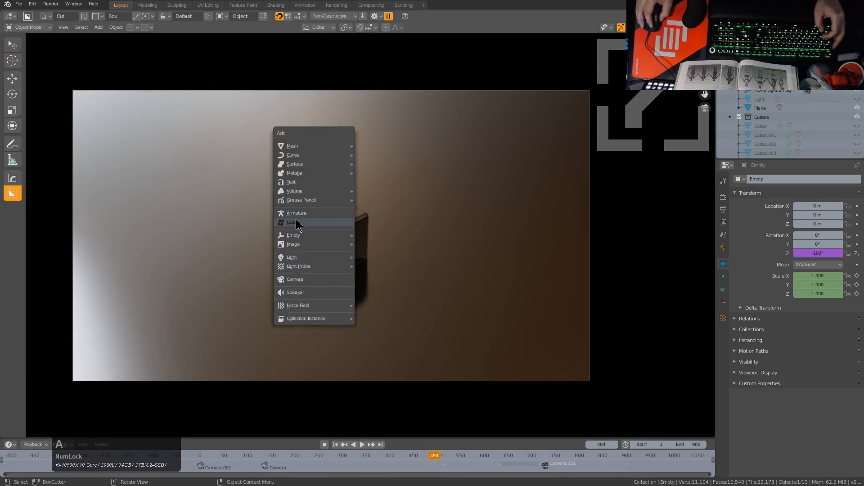
pyautogui.click(304, 278)
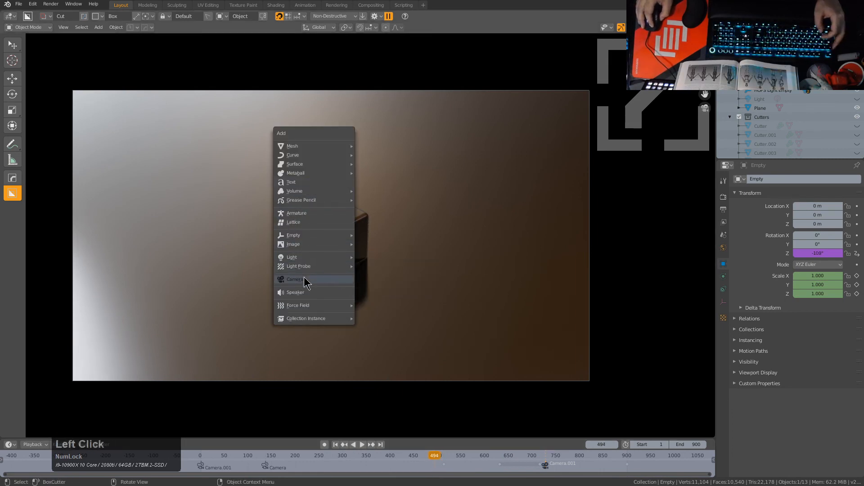
pyautogui.moveTo(337, 248); pyautogui.dragTo(361, 253, button='middle')
pyautogui.scroll(3, 361, 252)
pyautogui.click(638, 28)
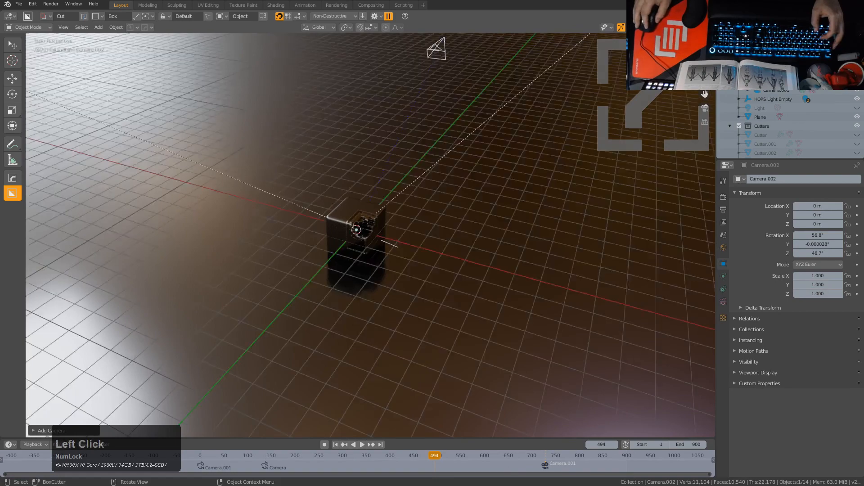
# Move the new camera out beside the cube, to about X 4.18 m, Y 0.19 m, Z -0.43 m
pyautogui.scroll(-2, 445, 212)
pyautogui.moveTo(433, 185); pyautogui.dragTo(411, 249, button='middle')
pyautogui.scroll(-3, 411, 249)
pyautogui.press('g')
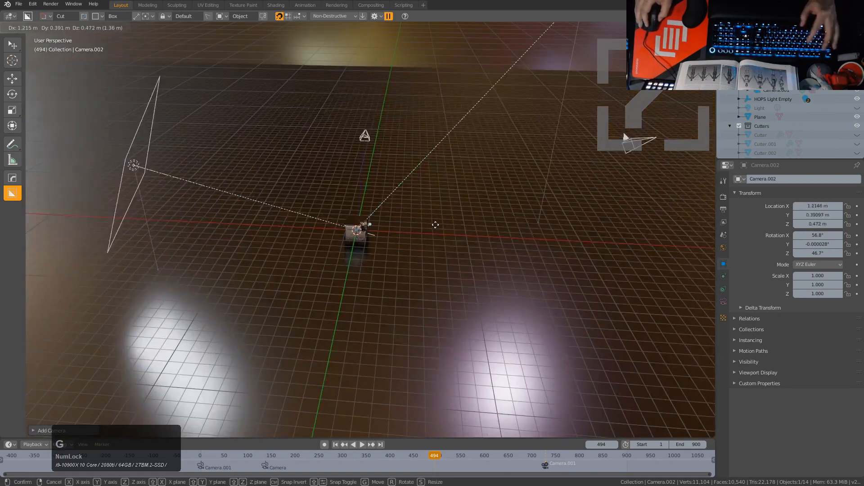
pyautogui.rightClick(430, 226)
pyautogui.scroll(3, 405, 231)
pyautogui.scroll(3, 406, 239)
pyautogui.press('g')
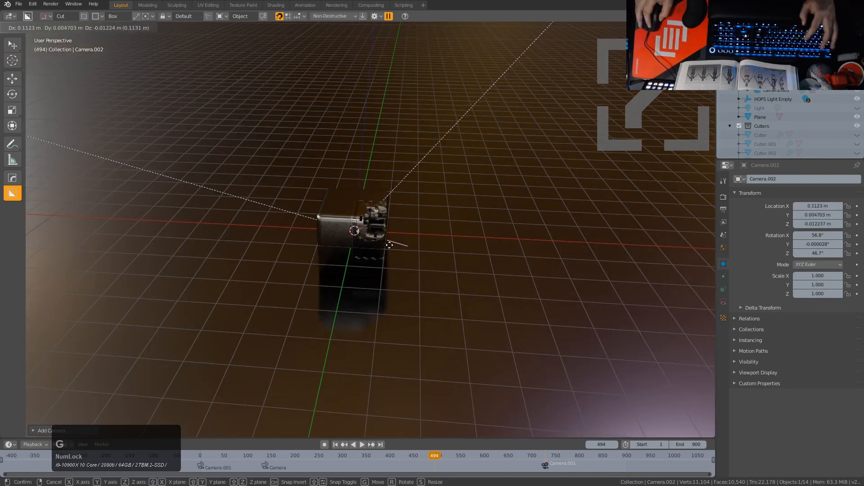
pyautogui.click(515, 262)
# Clear the new camera's rotation and rotate it 90° about the Y axis
pyautogui.hotkey('alt', 'r')
pyautogui.press('KP_1')
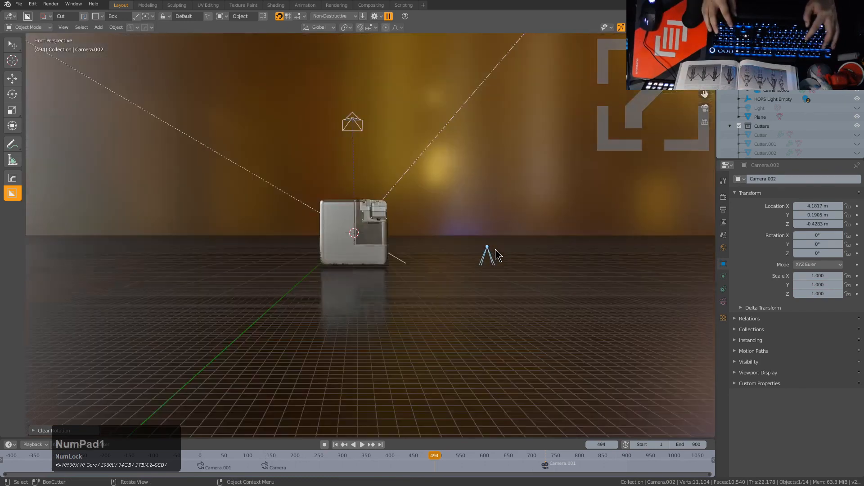
pyautogui.press('KP_5')
pyautogui.press('r')
pyautogui.press('y')
pyautogui.press('9')
pyautogui.press('0')
pyautogui.press('KP_Enter')
# In the right orthographic view, turn the camera upright with a 90° rotation and move it to about Y -0.41 m, Z 0.27 m
pyautogui.press('KP_3')
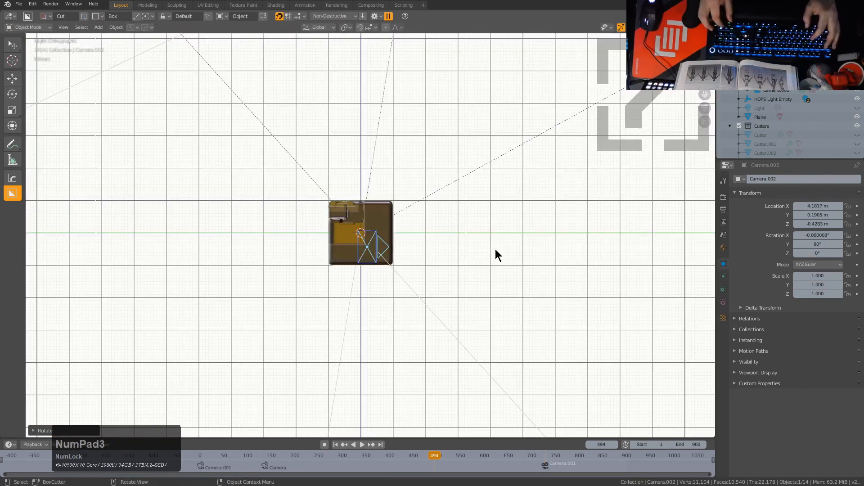
pyautogui.press('r')
pyautogui.press('KP_Enter')
pyautogui.press('r')
pyautogui.press('KP_9')
pyautogui.press('KP_0')
pyautogui.press('KP_Enter')
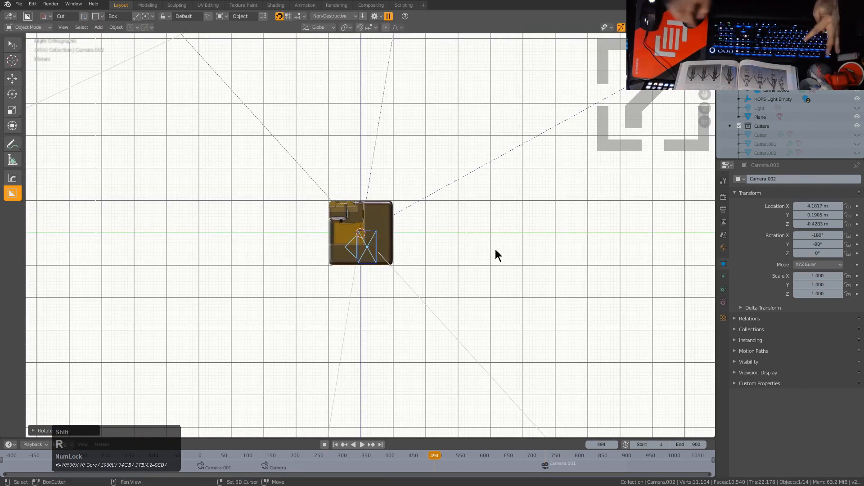
pyautogui.press('g')
pyautogui.click(370, 231)
pyautogui.moveTo(371, 231); pyautogui.dragTo(333, 271, button='middle')
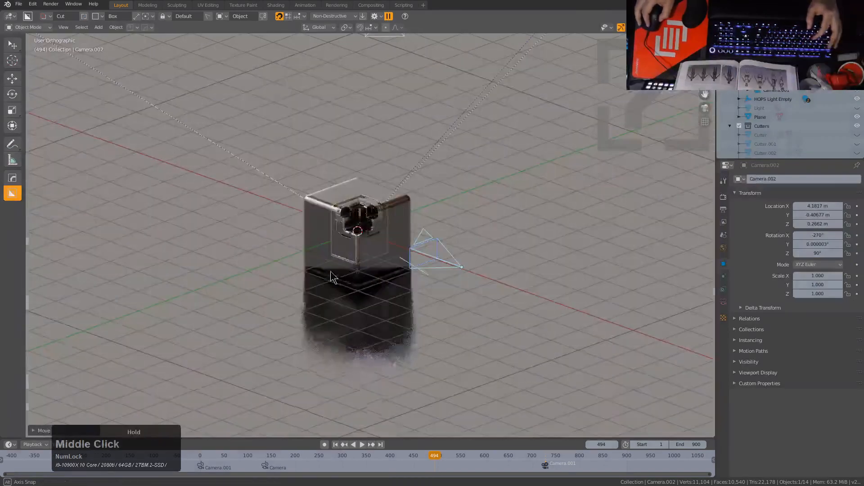
# Bind Camera.002 to a marker at frame 494 and black out the area outside its frame
pyautogui.press('KP_0')
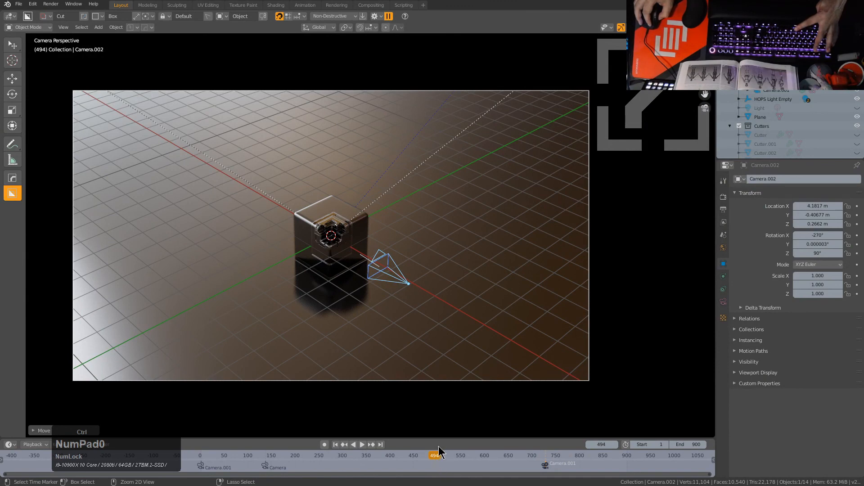
pyautogui.hotkey('ctrl', 'b')
pyautogui.scroll(-4, 385, 231)
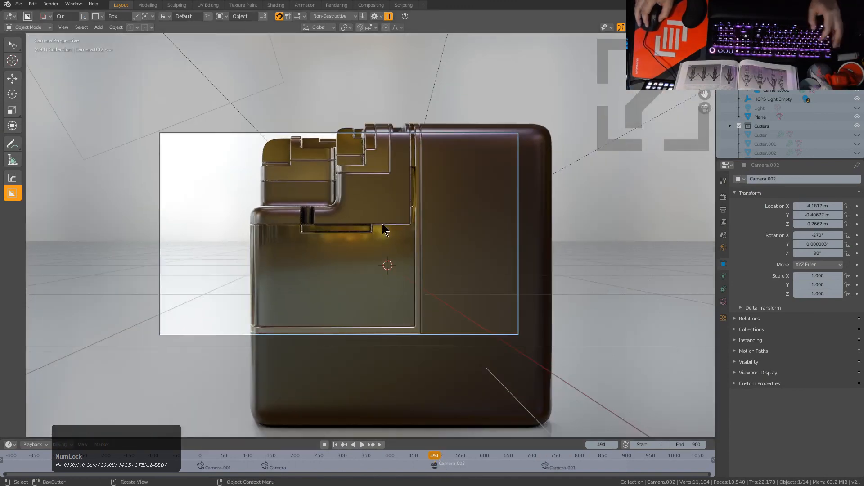
pyautogui.press('q')
pyautogui.click(364, 233)
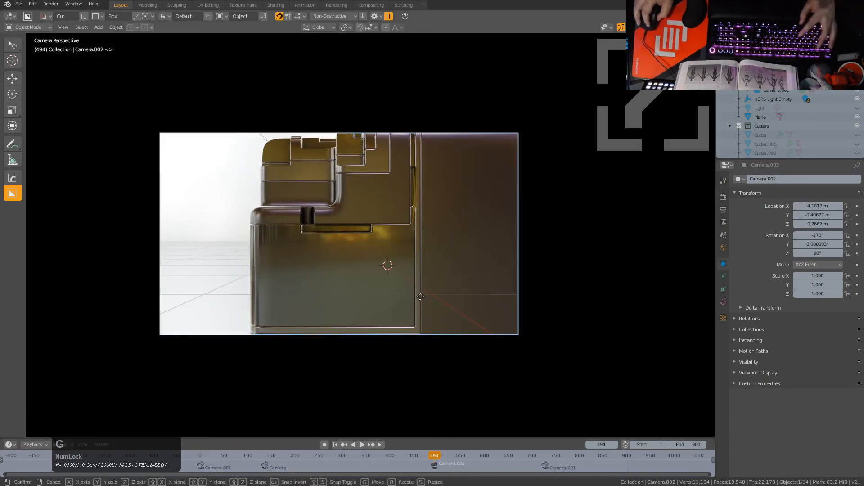
# Raise Camera.002 to about Z 1.06 m and dolly it along its local Z to about X 2.7 m
pyautogui.press('g')
pyautogui.press('z')
pyautogui.click(424, 230)
pyautogui.press('g')
pyautogui.press('z')
pyautogui.press('z')
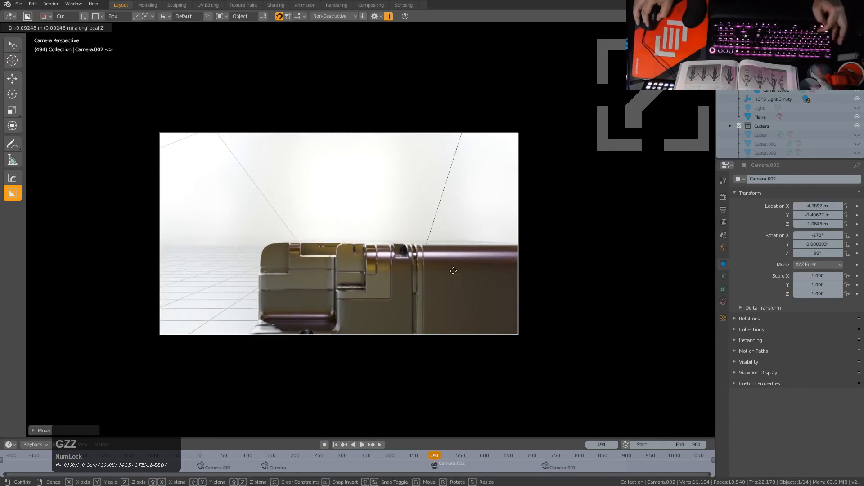
pyautogui.click(447, 239)
# Place Camera.002 above the cube's top edge at about Y -0.34 m, Z 1.36 m and insert a Location keyframe at frame 494
pyautogui.press('g')
pyautogui.click(455, 248)
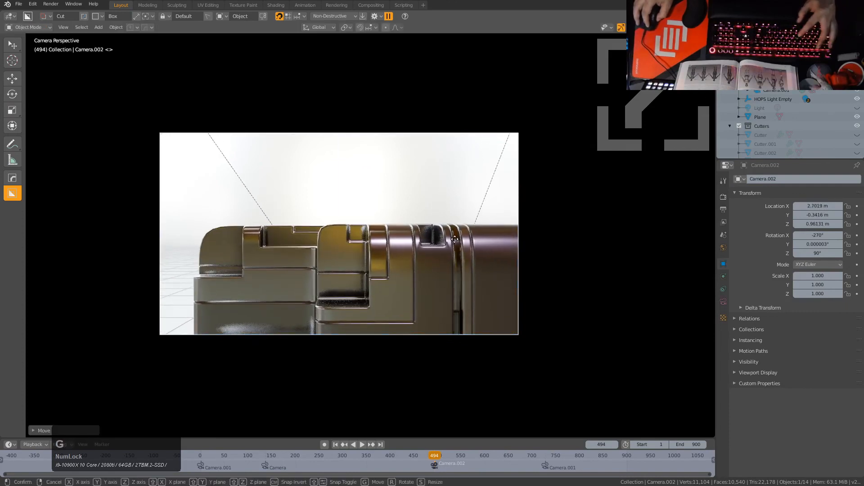
pyautogui.click(453, 208)
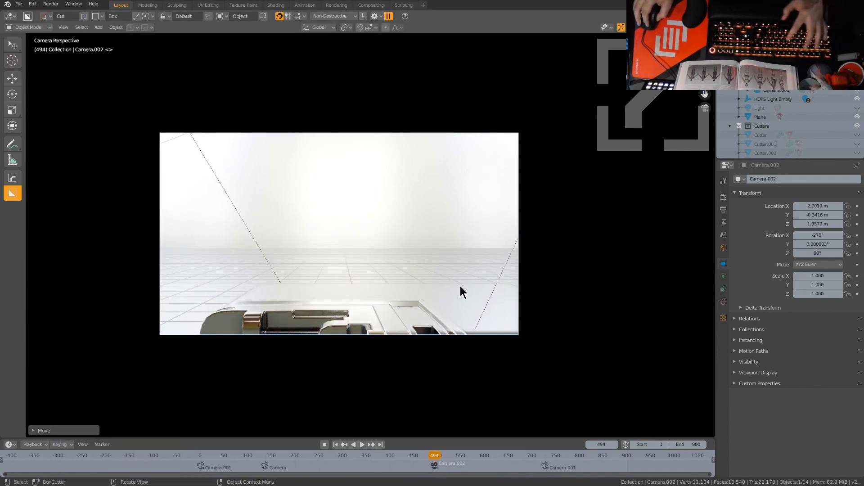
pyautogui.press('i')
pyautogui.click(446, 268)
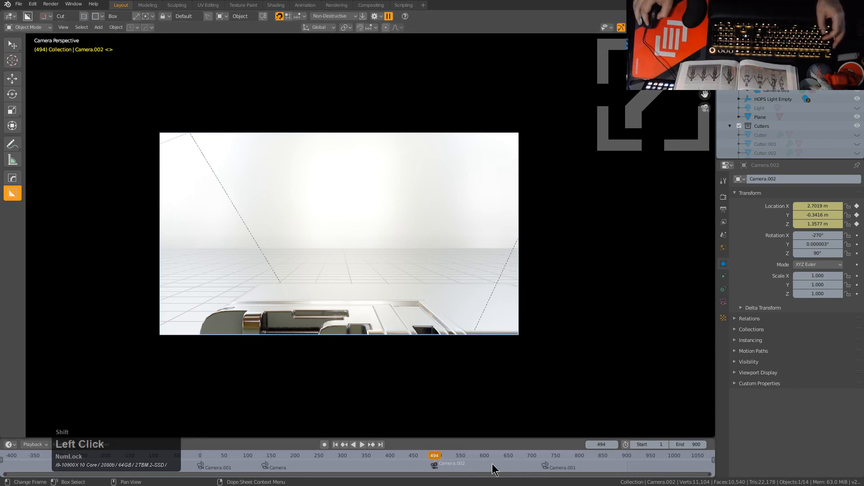
# At frame 727, lower Camera.002 along Z to about -0.78 m and keyframe its location
pyautogui.press('space')
pyautogui.keyDown('shift'); pyautogui.rightClick(507, 466); pyautogui.keyUp('shift')
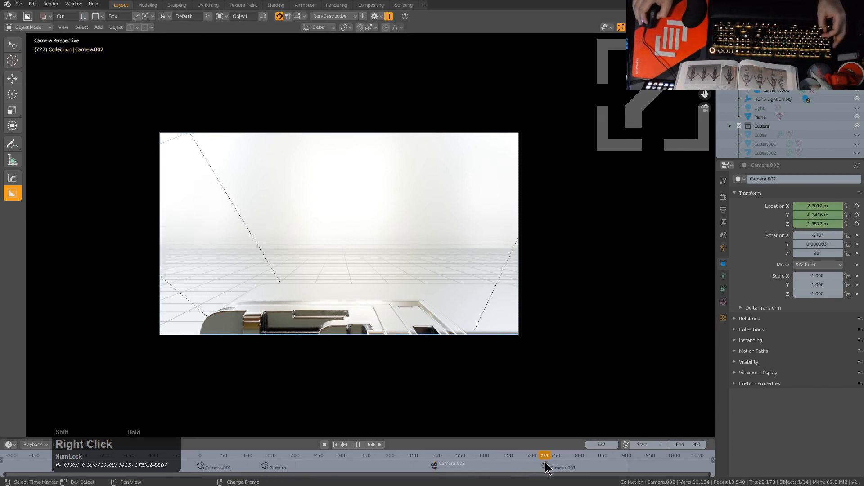
pyautogui.keyDown('shift'); pyautogui.moveTo(545, 463); pyautogui.dragTo(544, 464, button='right'); pyautogui.keyUp('shift')
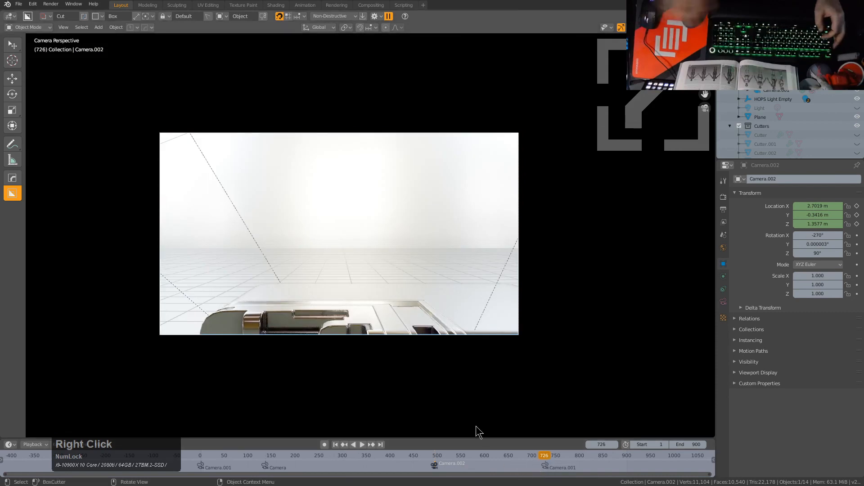
pyautogui.press('Right')
pyautogui.press('Left')
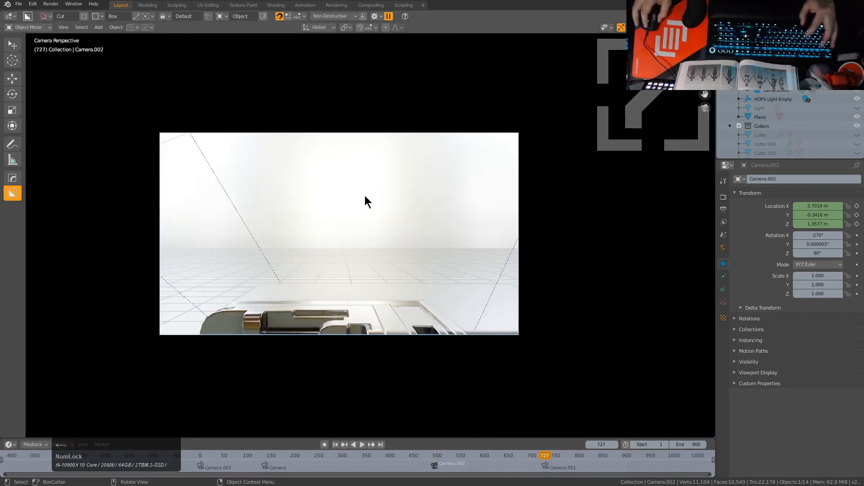
pyautogui.press('g')
pyautogui.press('z')
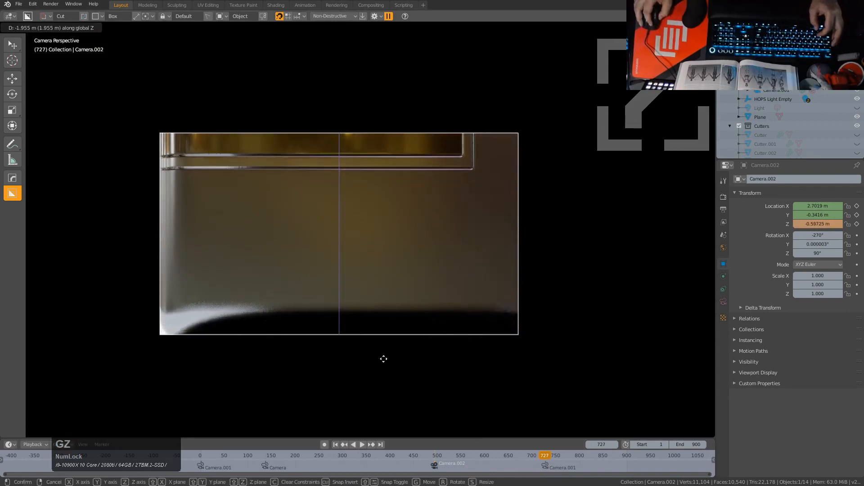
pyautogui.click(388, 372)
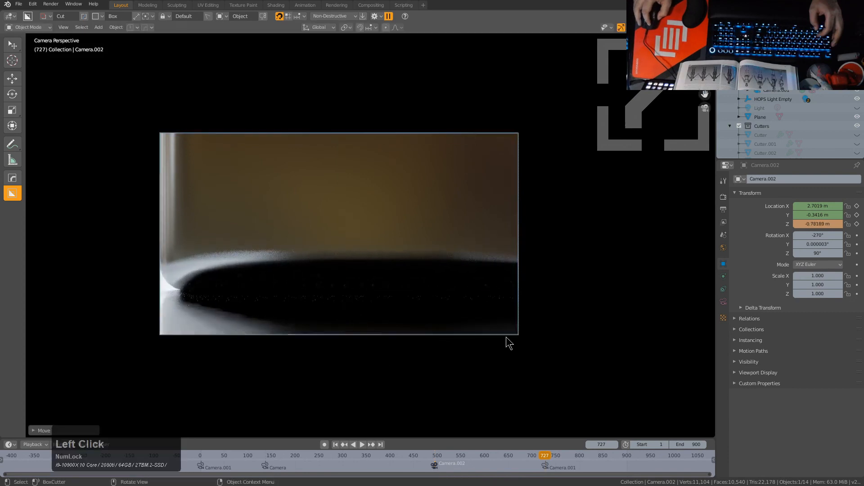
pyautogui.press('i')
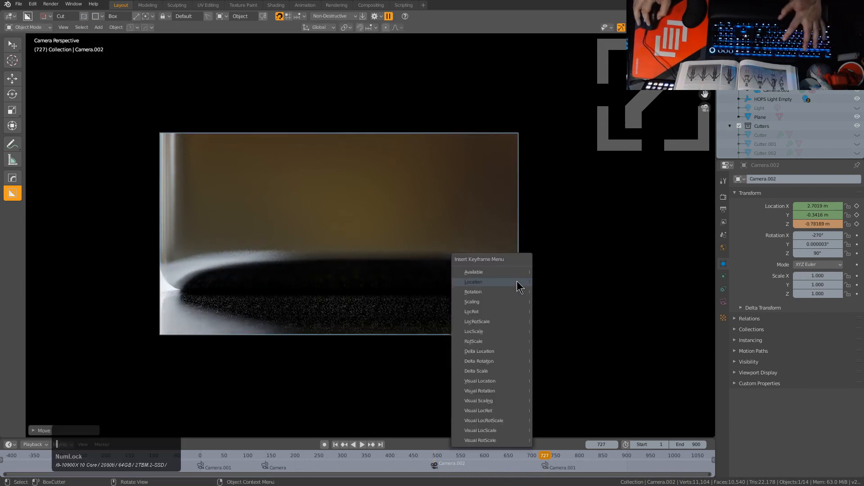
pyautogui.click(512, 273)
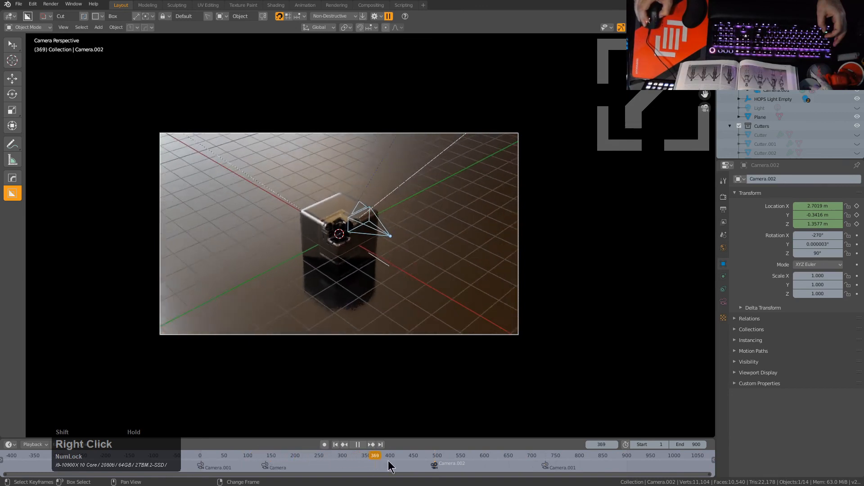
# Scrub through the timeline to review the camera cuts and Camera.002's downward move
pyautogui.moveTo(430, 460); pyautogui.dragTo(543, 464)
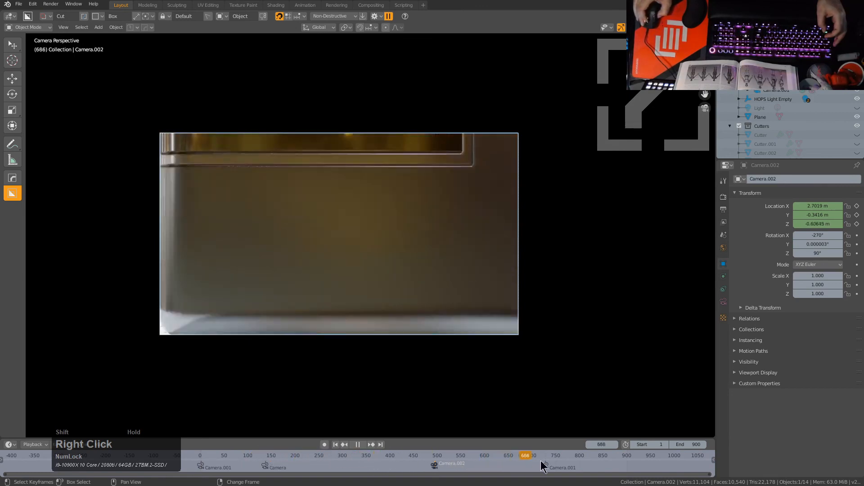
pyautogui.moveTo(601, 473); pyautogui.dragTo(196, 454)
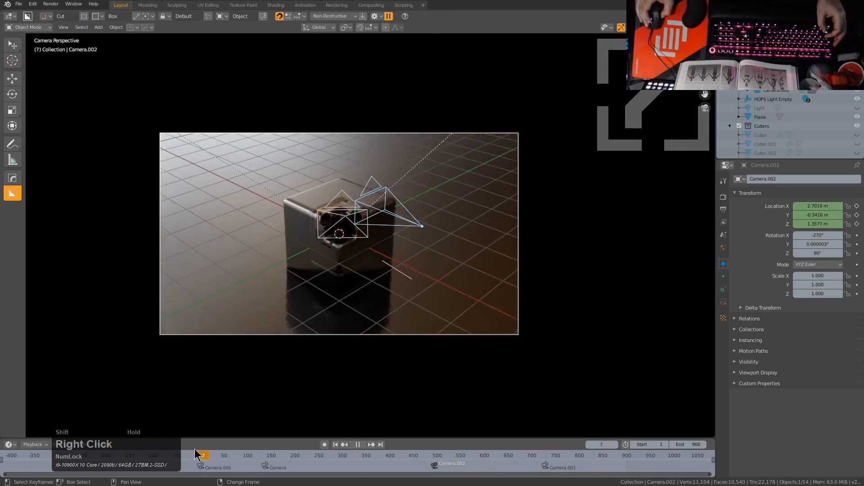
pyautogui.press('space')
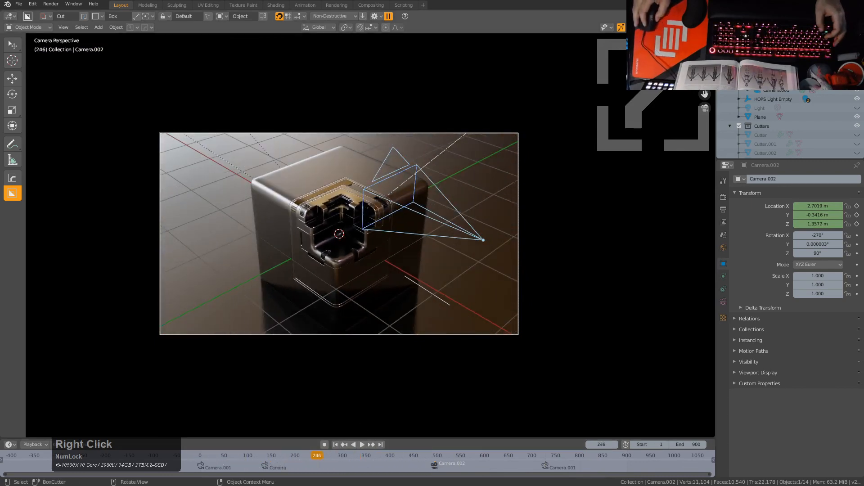
# Hide the viewport overlays, enlarge the camera frame, and play the animation to review all the camera shots
pyautogui.click(639, 28)
pyautogui.scroll(2, 517, 253)
pyautogui.middleClick(524, 246)
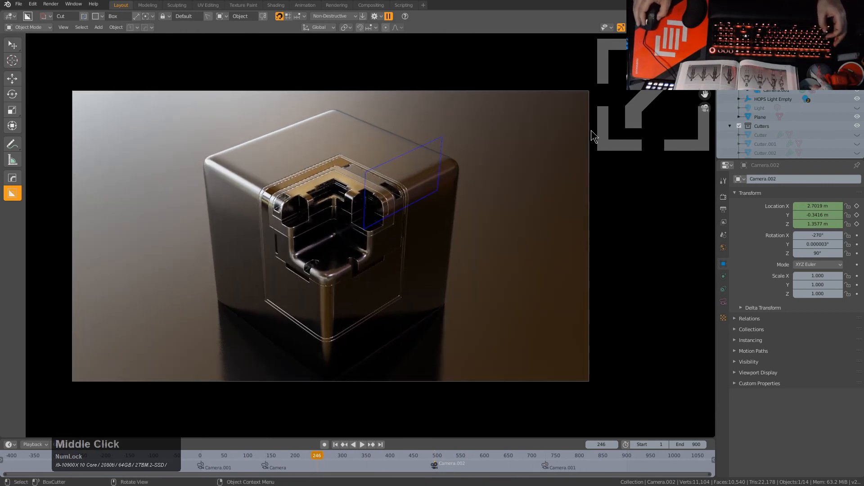
pyautogui.click(639, 27)
pyautogui.click(639, 27)
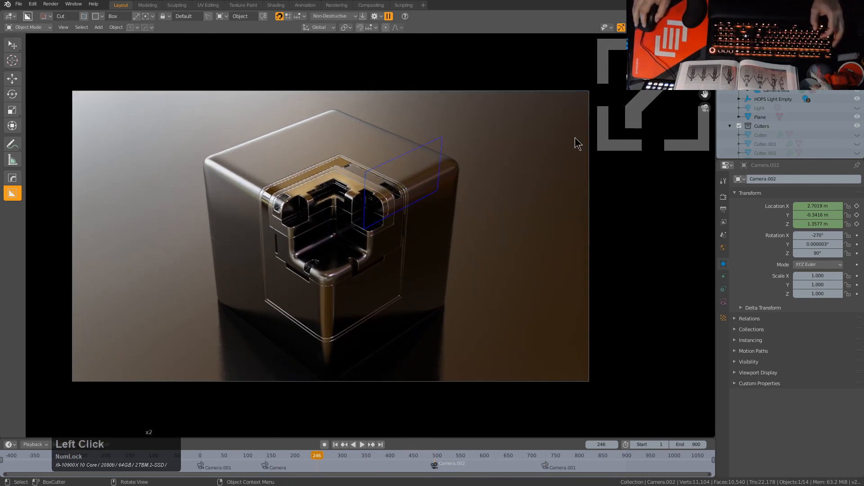
pyautogui.hotkey('shift', 'space')
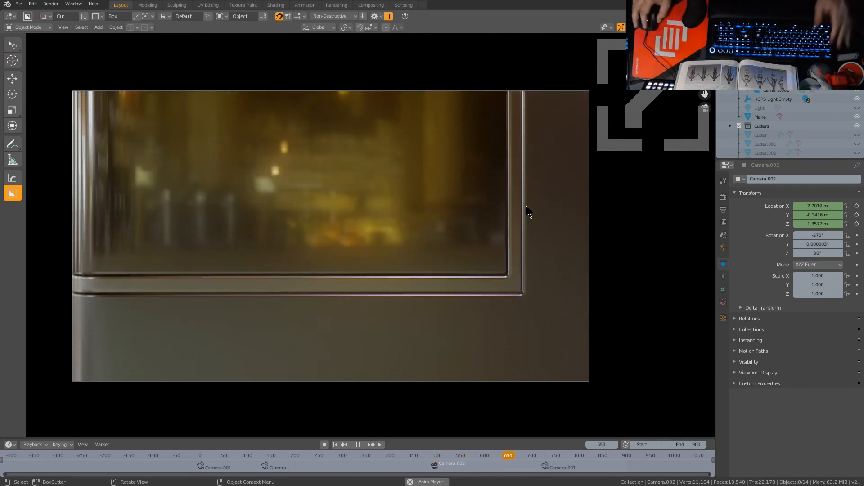
pyautogui.press('Escape')
# Move to frame 602, leave the camera view, turn the overlays on and select the Slice object next to the shading artifact
pyautogui.keyDown('shift'); pyautogui.moveTo(366, 466); pyautogui.dragTo(486, 467, button='right'); pyautogui.keyUp('shift')
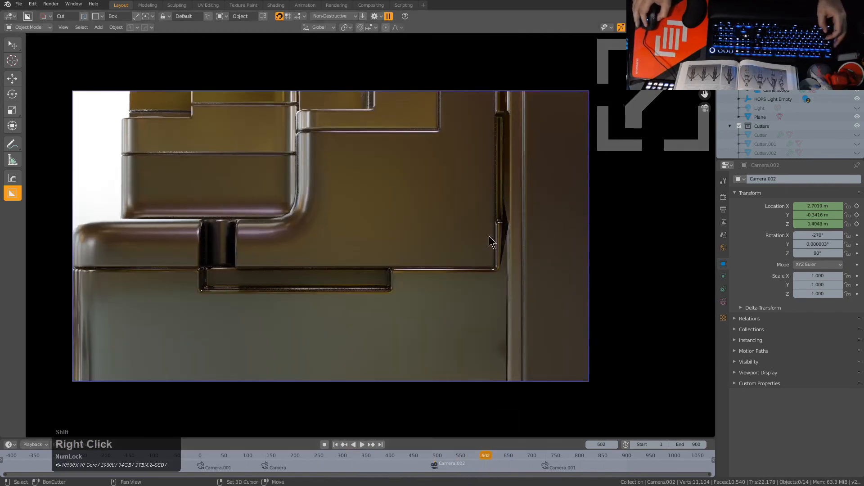
pyautogui.keyDown('shift'); pyautogui.moveTo(495, 172); pyautogui.dragTo(413, 214, button='middle'); pyautogui.keyUp('shift')
pyautogui.scroll(2, 413, 214)
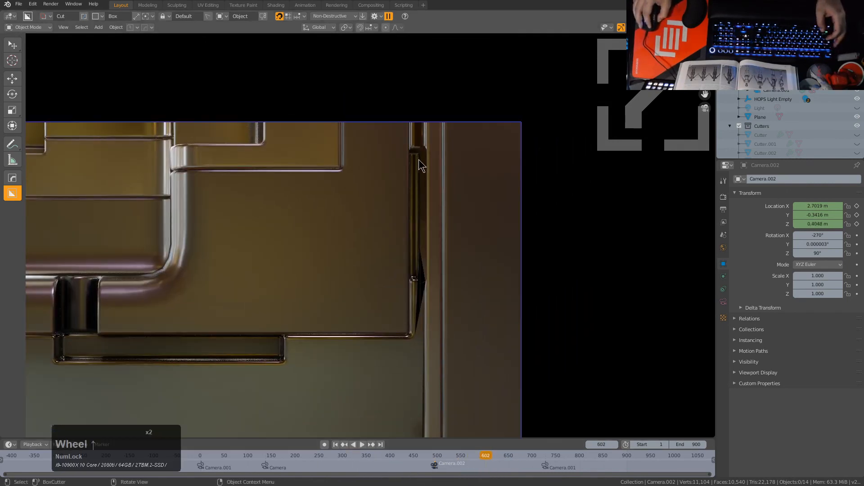
pyautogui.click(419, 164)
pyautogui.moveTo(419, 164); pyautogui.dragTo(436, 180, button='middle')
pyautogui.click(639, 27)
pyautogui.scroll(4, 490, 242)
pyautogui.moveTo(437, 180); pyautogui.dragTo(465, 219, button='middle')
pyautogui.press('a')
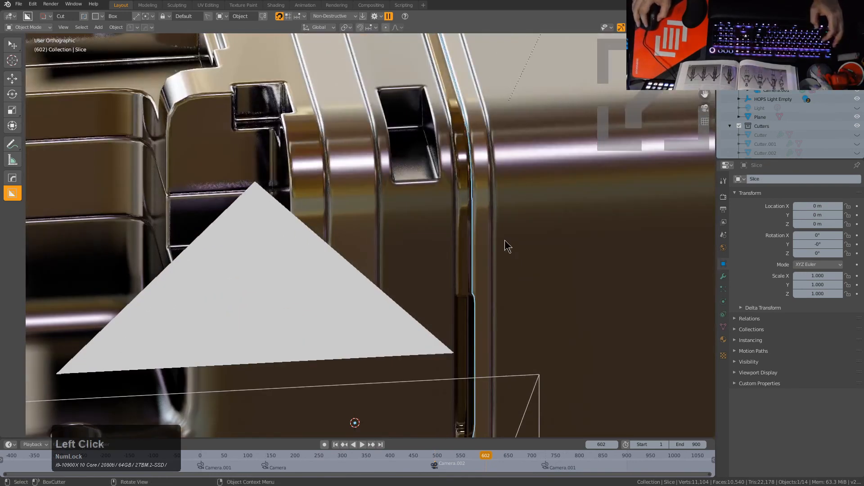
# Scroll through the Slice object's booleans to Cutter.017 and move that cutter about -0.01 m along the global Y axis
pyautogui.press('q')
pyautogui.click(501, 261)
pyautogui.scroll(-2, 501, 261)
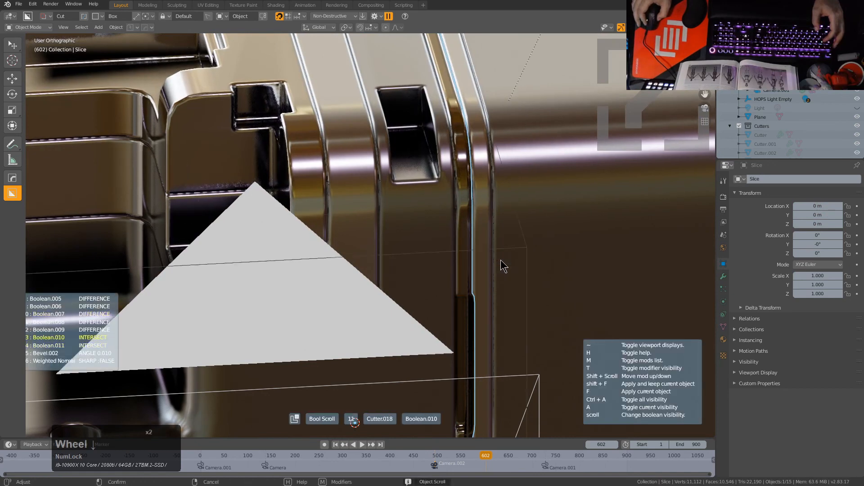
pyautogui.scroll(4, 463, 263)
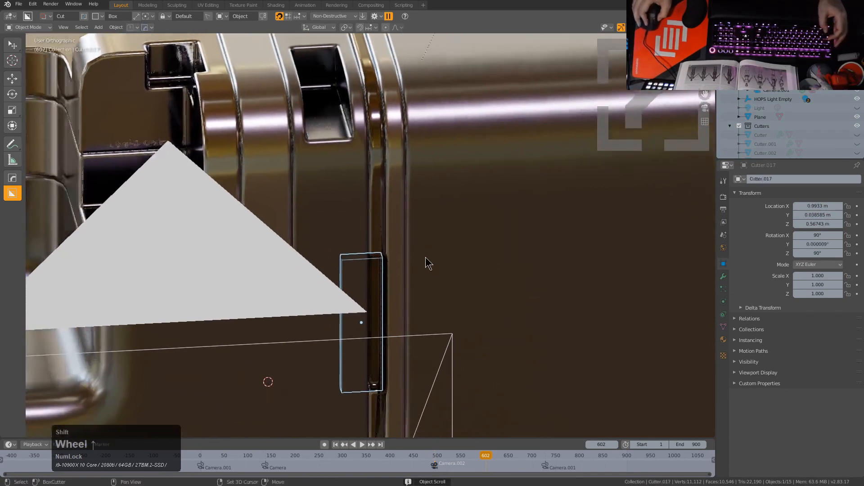
pyautogui.press('g')
pyautogui.press('x')
pyautogui.press('y')
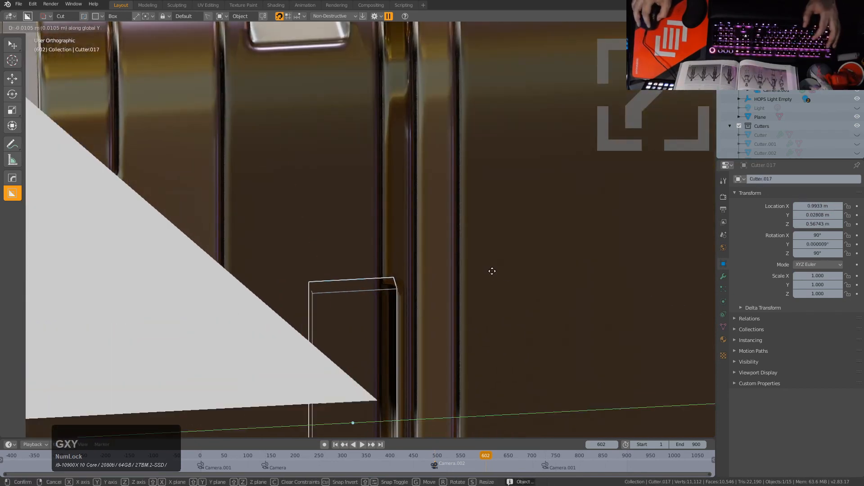
pyautogui.click(492, 271)
# Run the HOps Bevel on the Slice object and accept its existing settings
pyautogui.press('q')
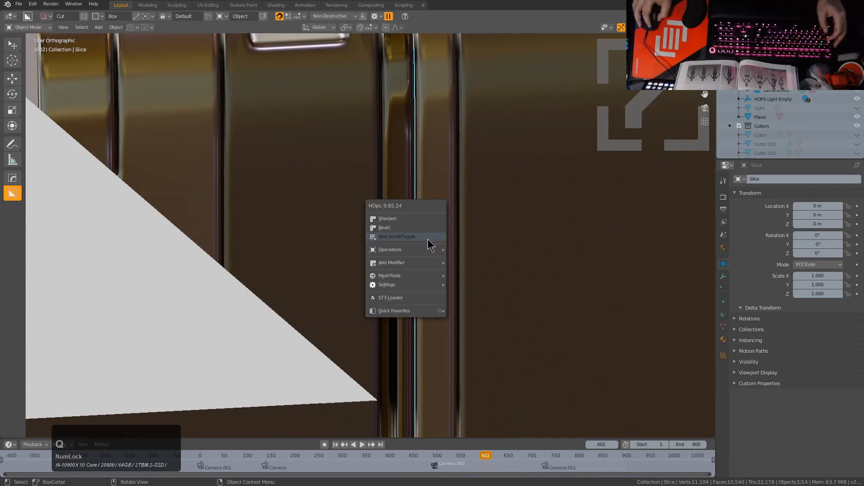
pyautogui.click(432, 229)
pyautogui.click(446, 237)
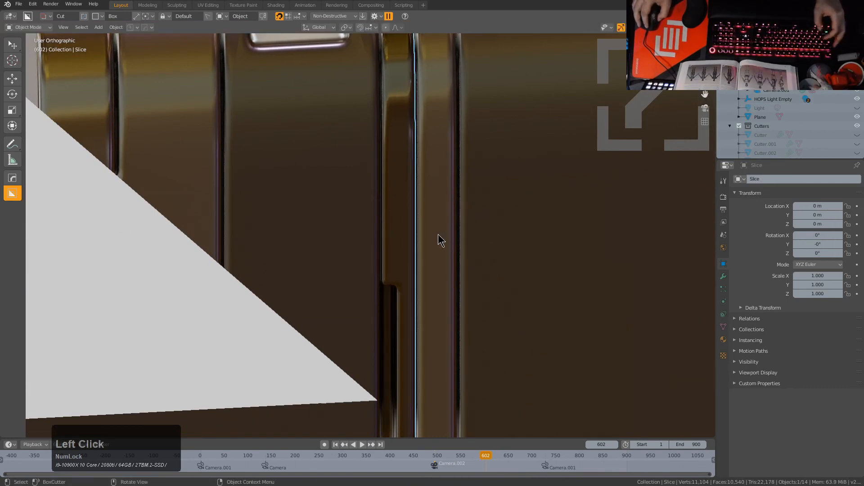
# Inspect the corrected slice area, then return to the camera view and play and scrub the animation from frame 1
pyautogui.scroll(-3, 405, 241)
pyautogui.moveTo(405, 243); pyautogui.dragTo(394, 214, button='middle')
pyautogui.scroll(-3, 302, 202)
pyautogui.moveTo(303, 202); pyautogui.dragTo(322, 221, button='middle')
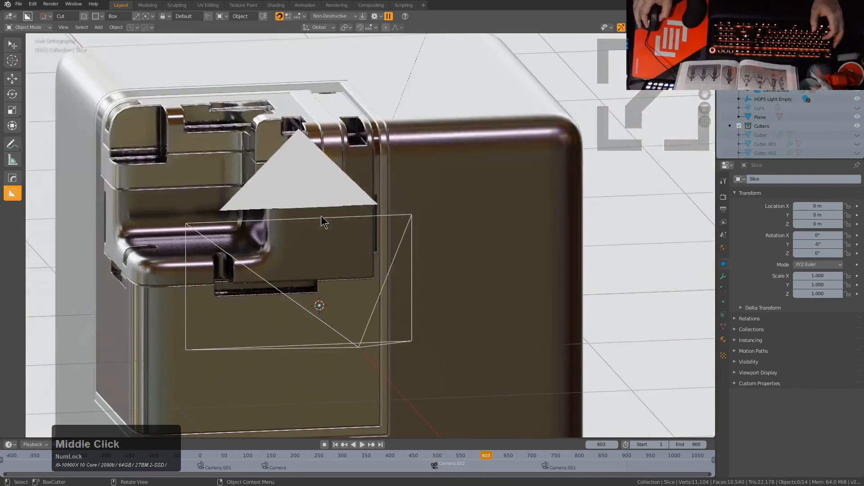
pyautogui.press('KP_0')
pyautogui.scroll(-3, 342, 216)
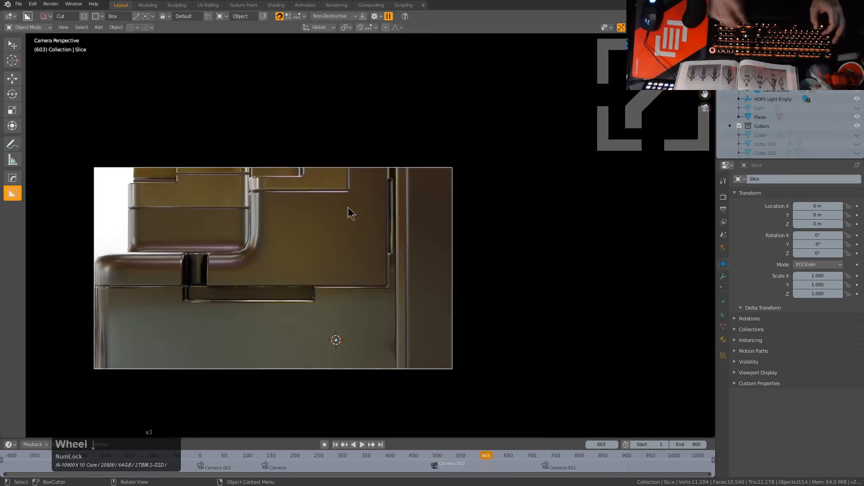
pyautogui.hotkey('shift', 'Left')
pyautogui.press('space')
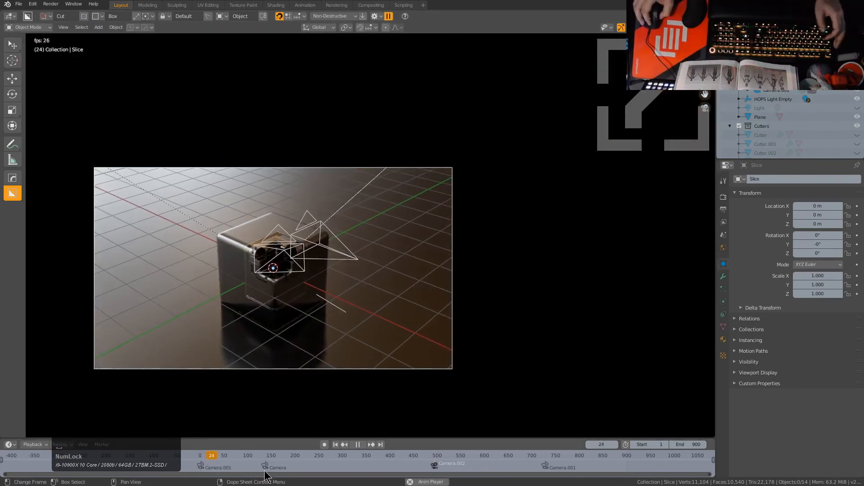
pyautogui.keyDown('shift'); pyautogui.moveTo(266, 475); pyautogui.dragTo(642, 457, button='right'); pyautogui.keyUp('shift')
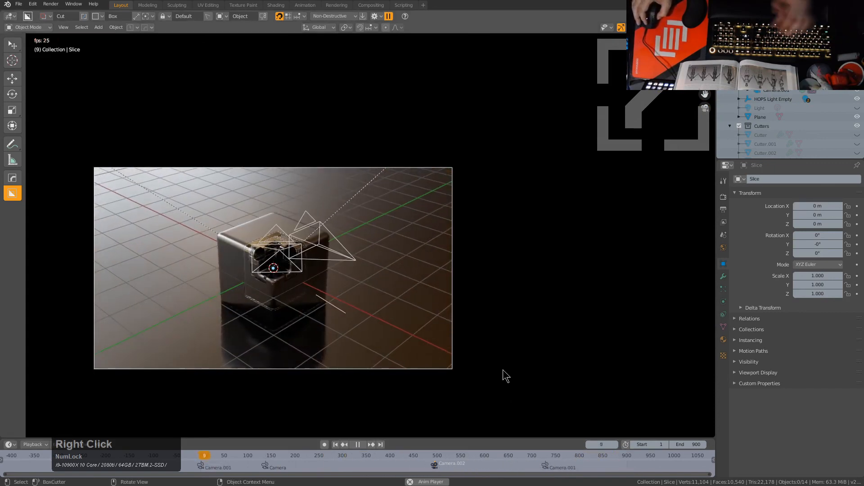
pyautogui.press('Escape')
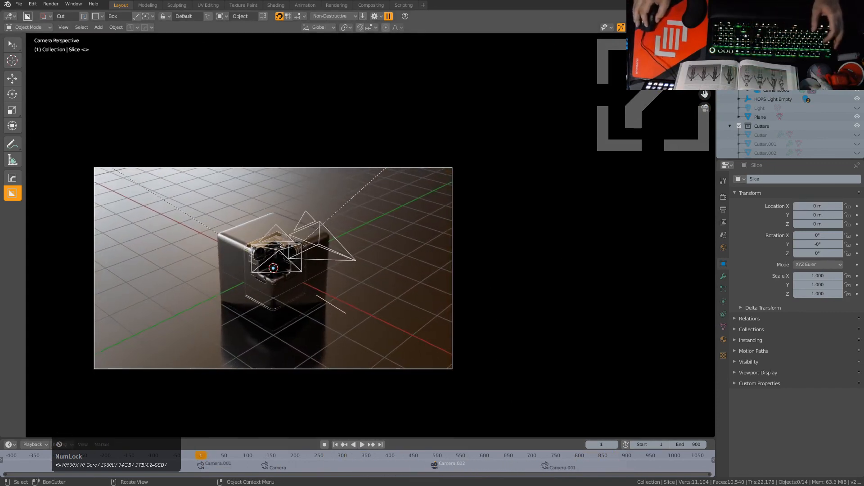
# Hide the viewport overlays and make a screen recording of the camera frame region while the full animation plays from frame 1
pyautogui.click(638, 27)
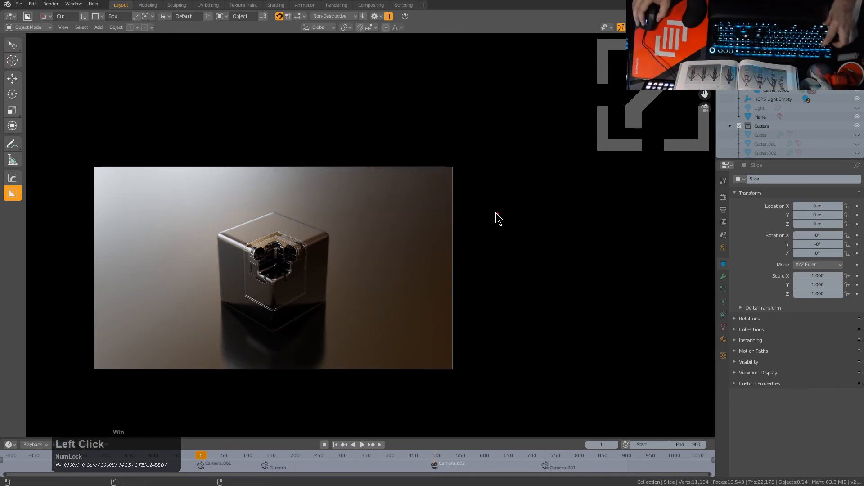
pyautogui.press('F2')
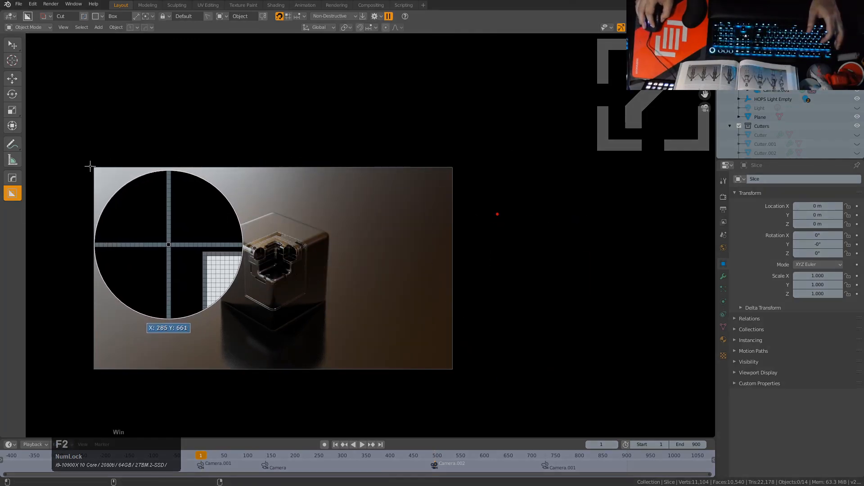
pyautogui.moveTo(91, 167); pyautogui.dragTo(460, 369)
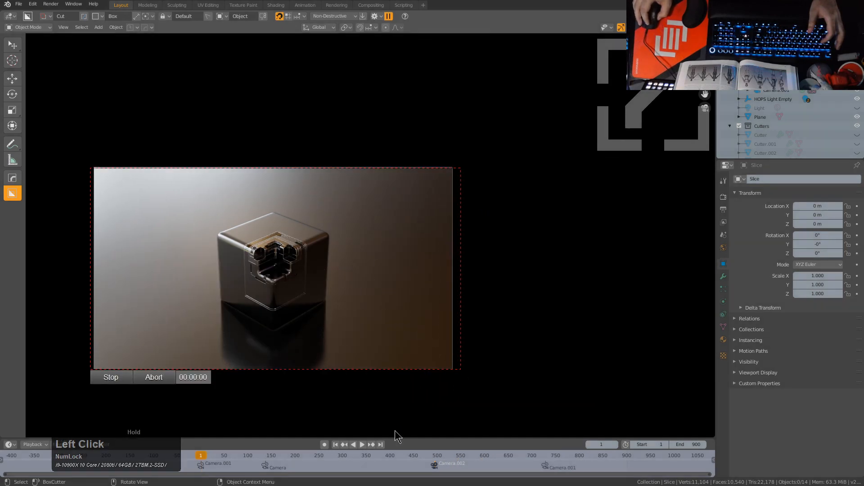
pyautogui.click(363, 445)
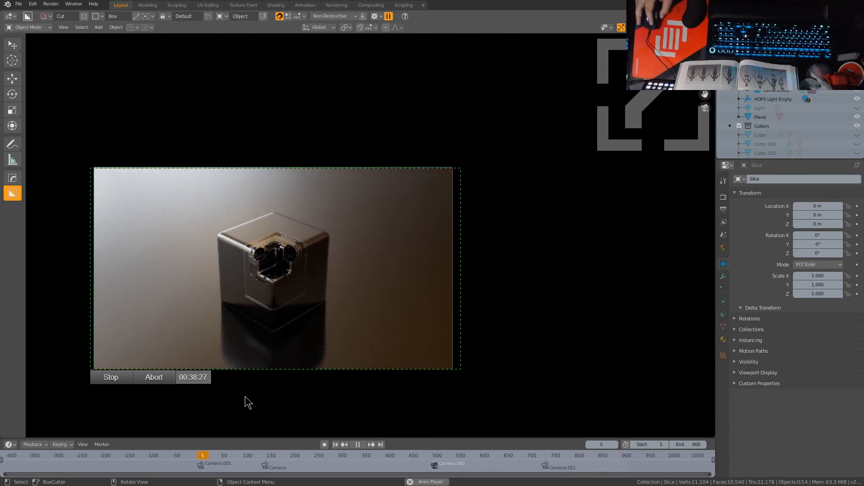
pyautogui.click(111, 378)
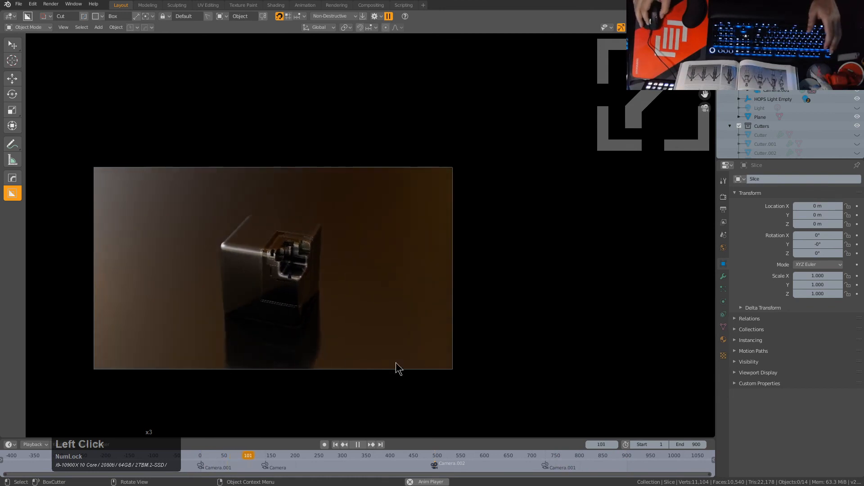
pyautogui.press('Escape')
# Enlarge and center the camera frame in the viewport and save the scene file
pyautogui.scroll(2, 415, 246)
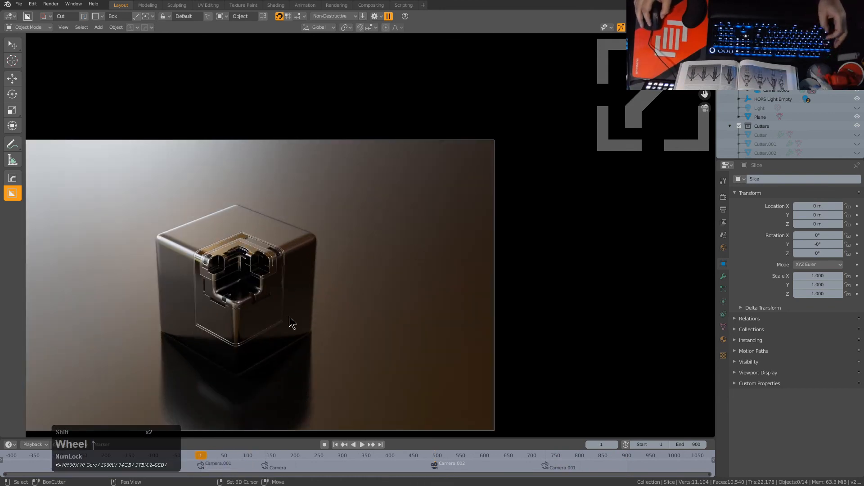
pyautogui.keyDown('shift'); pyautogui.moveTo(289, 316); pyautogui.dragTo(369, 286, button='middle'); pyautogui.keyUp('shift')
pyautogui.hotkey('ctrl', 's')
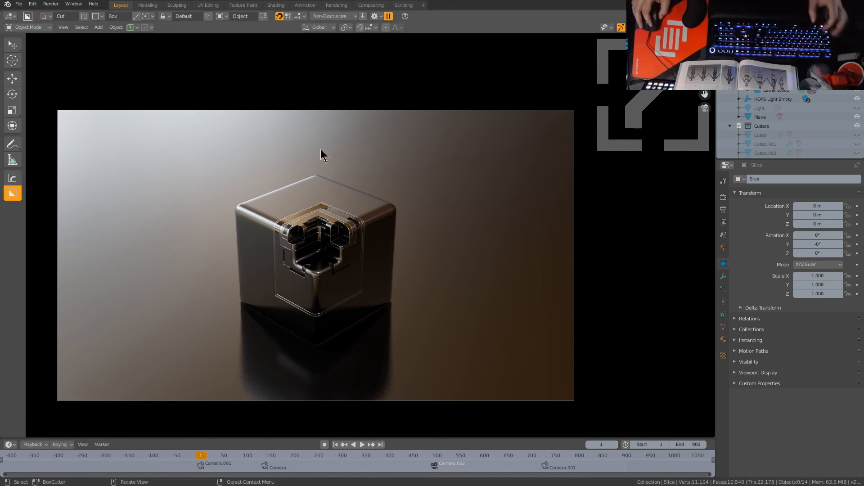
# Examine the PowerSave options and the HardOps opt-in settings
pyautogui.click(134, 29)
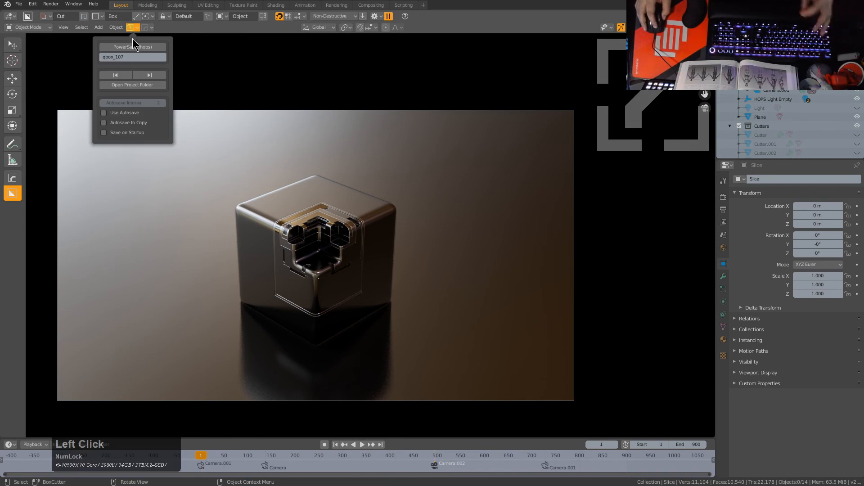
pyautogui.scroll(1, 653, 130)
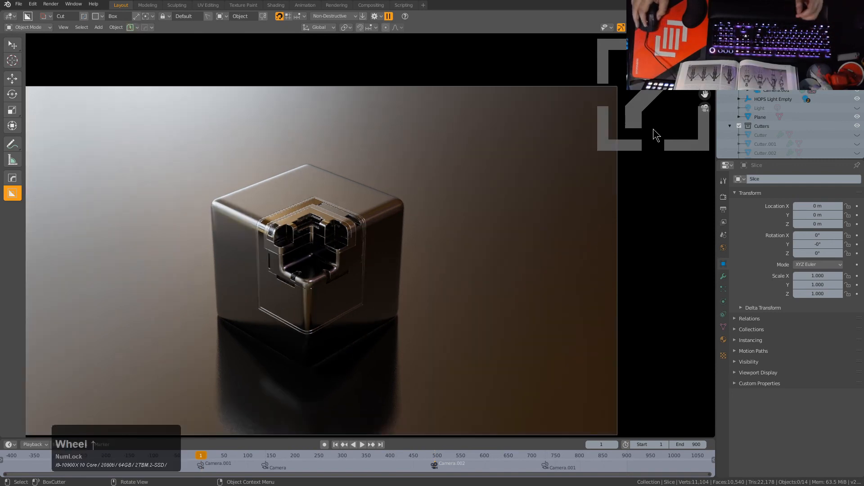
pyautogui.scroll(-1, 656, 135)
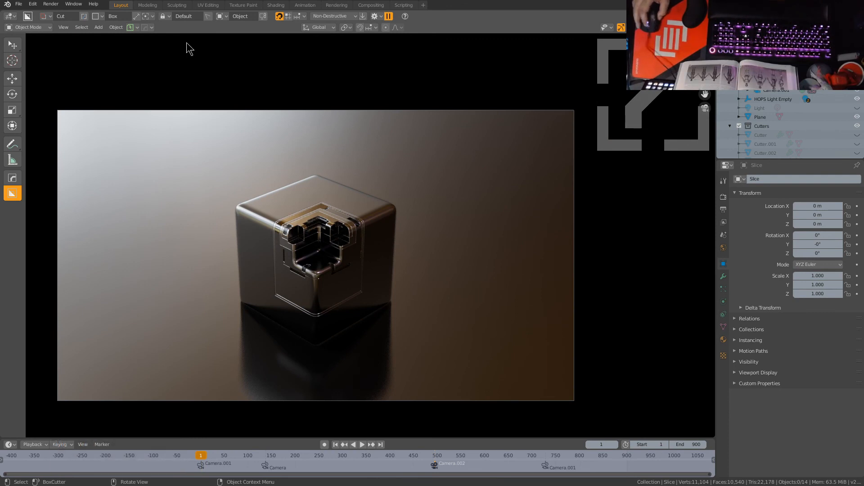
pyautogui.click(145, 28)
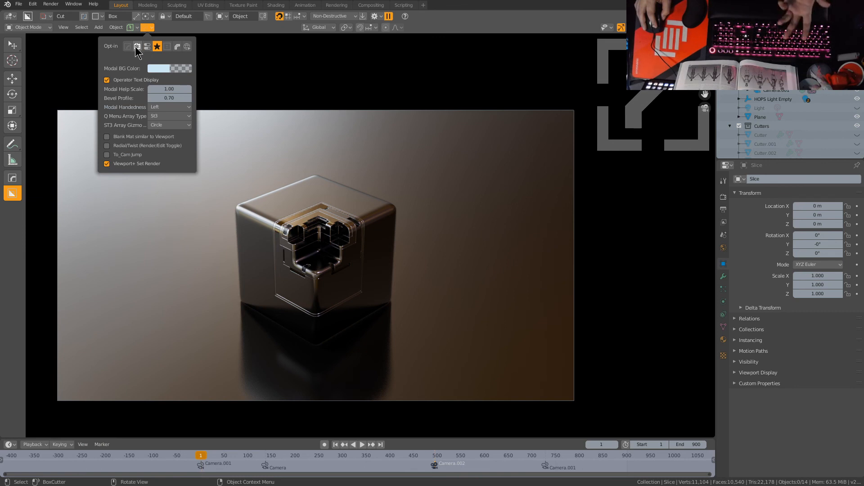
pyautogui.click(131, 48)
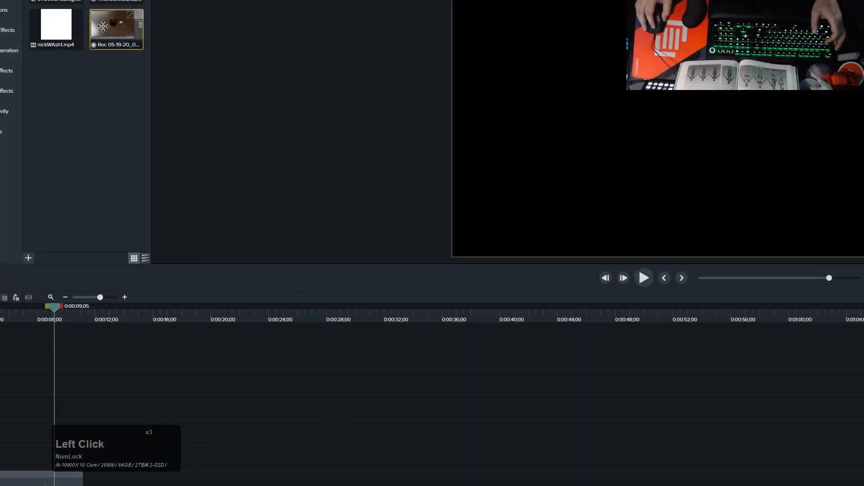
# Switch to the video editor, add the Rec 05-19-20_001 recording after Group 1, scrub through it and return the playhead to 0:00:09;20
pyautogui.moveTo(183, 212); pyautogui.dragTo(104, 483)
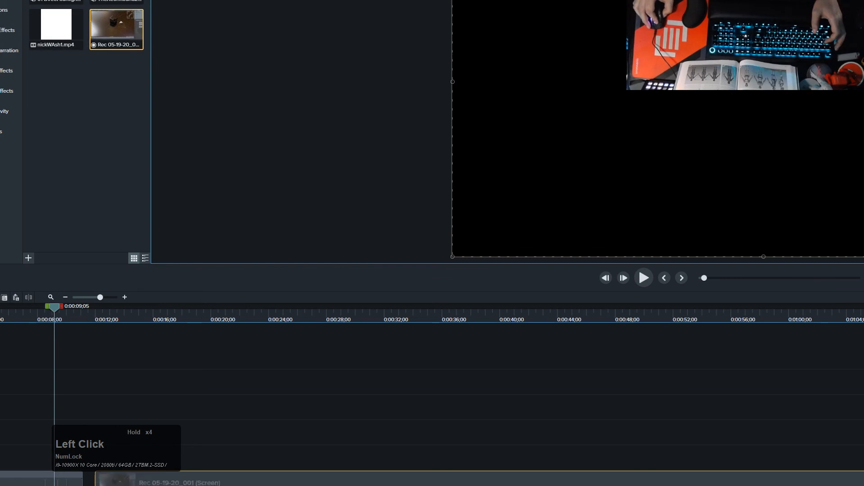
pyautogui.keyDown('ctrl'); pyautogui.scroll(-3, 472, 384); pyautogui.keyUp('ctrl')
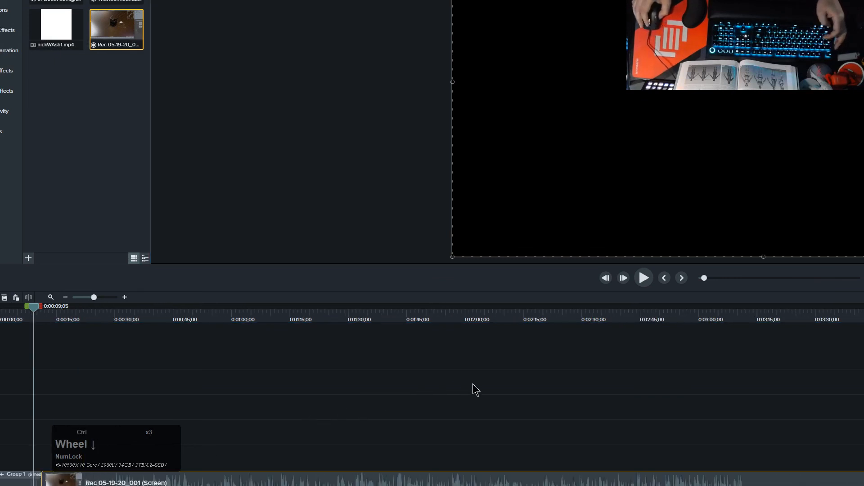
pyautogui.keyDown('ctrl'); pyautogui.scroll(-2, 472, 383); pyautogui.keyUp('ctrl')
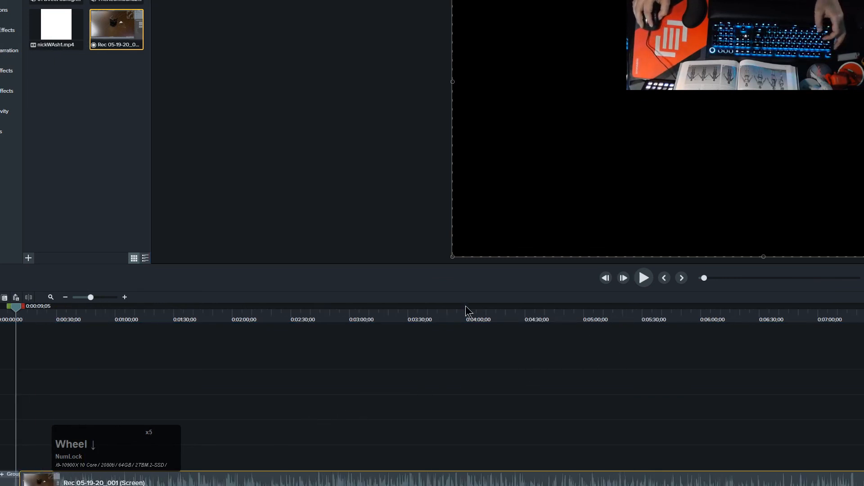
pyautogui.moveTo(495, 318); pyautogui.dragTo(863, 327)
pyautogui.hotkey('ctrl', 'a')
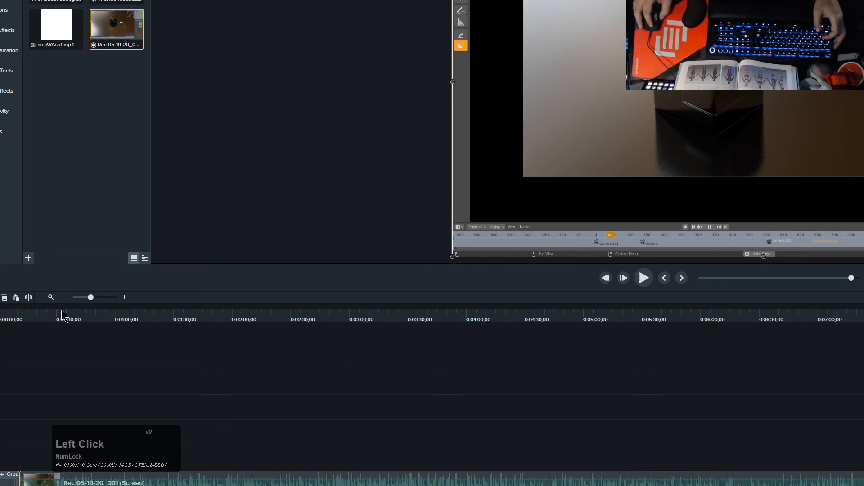
pyautogui.moveTo(17, 320)
pyautogui.mouseDown()
pyautogui.moveTo(4, 322)
pyautogui.moveTo(19, 323)
pyautogui.mouseUp()
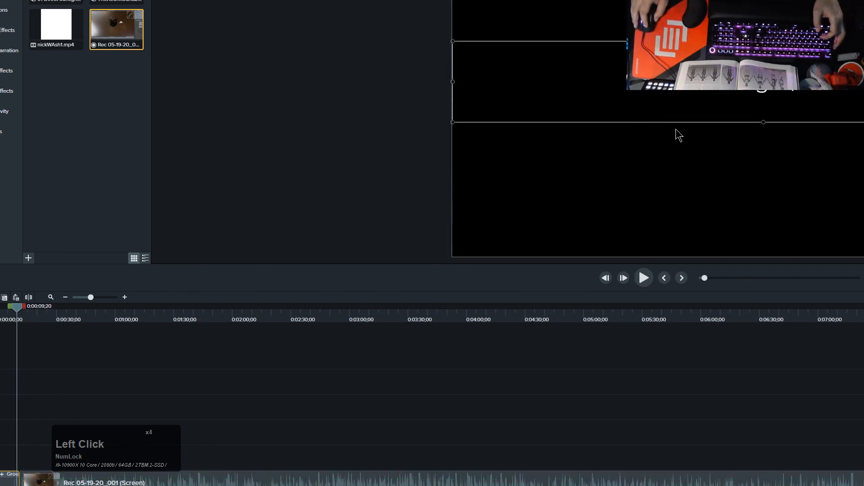
# Delete the intro group ahead of the recording and undo the deletion
pyautogui.press('Delete')
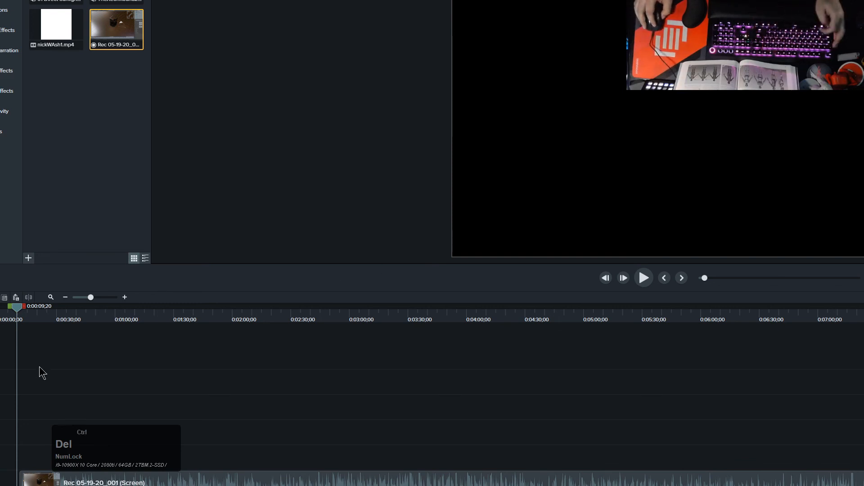
pyautogui.hotkey('ctrl', 'z')
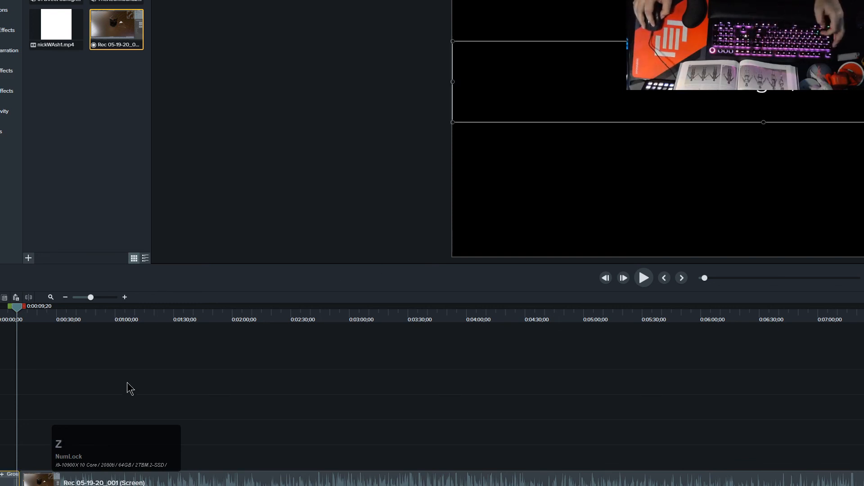
# Expand Group 1 on the timeline and delete the Fade through black transition near its end
pyautogui.click(2, 481)
pyautogui.keyDown('ctrl'); pyautogui.scroll(7, 9, 479); pyautogui.keyUp('ctrl')
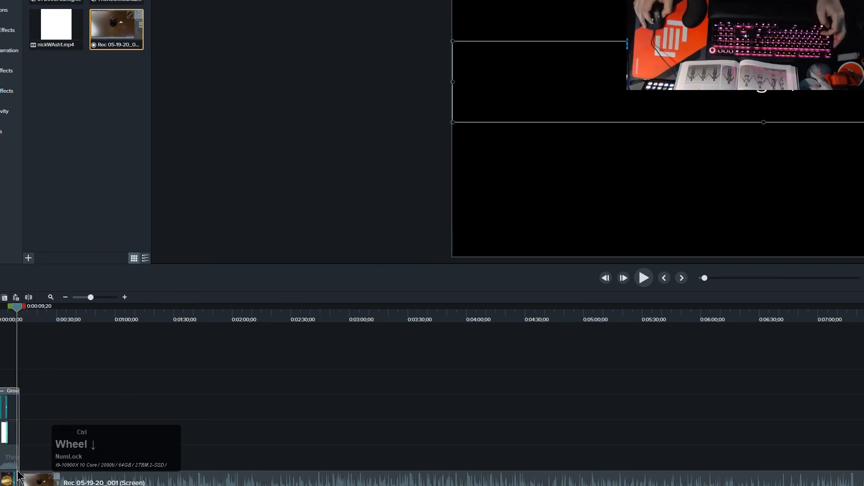
pyautogui.keyDown('ctrl'); pyautogui.scroll(1, 21, 474); pyautogui.keyUp('ctrl')
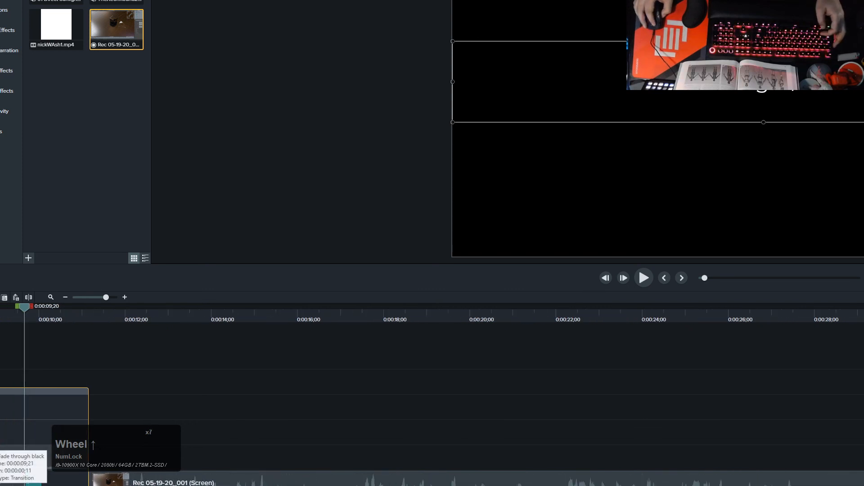
pyautogui.click(37, 482)
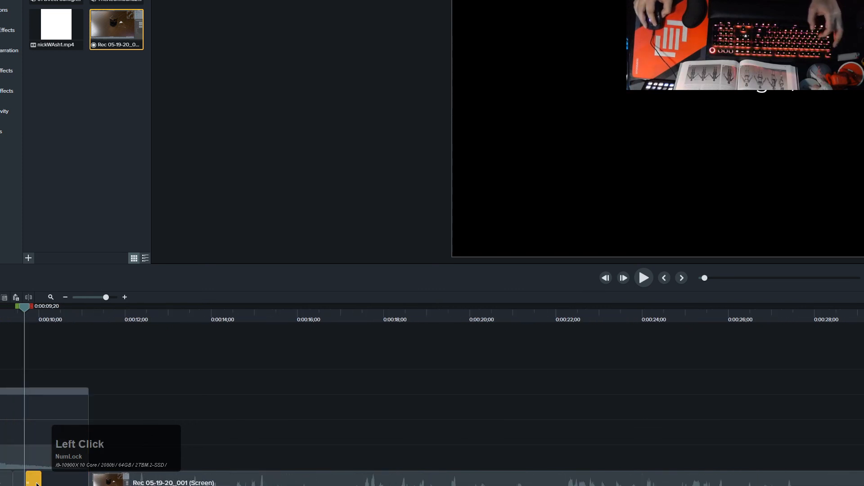
pyautogui.press('Delete')
pyautogui.hotkey('ctrl', 'z')
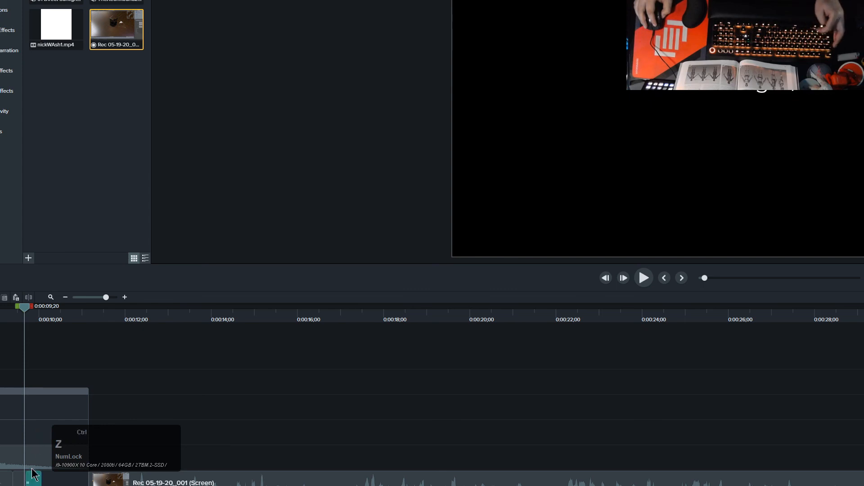
pyautogui.click(27, 479)
pyautogui.press('Delete')
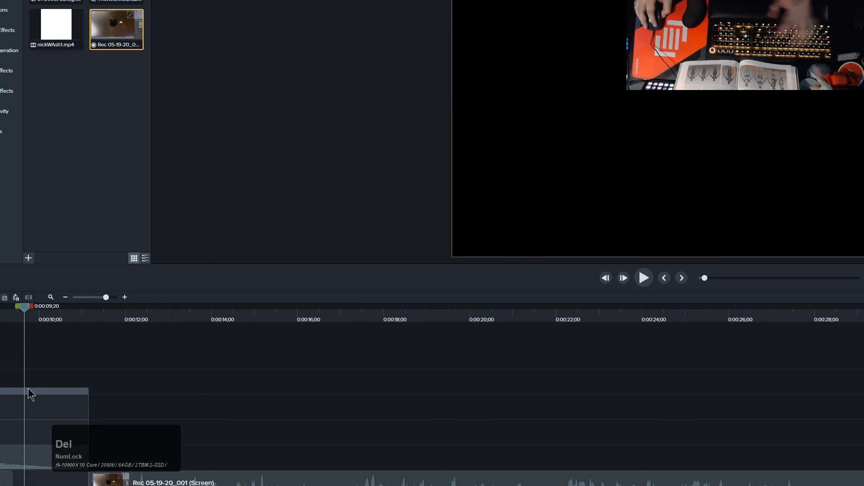
# Move the playhead to 0:00:27;24 in the recording and collapse Group 1 on the timeline
pyautogui.moveTo(24, 315); pyautogui.dragTo(807, 450)
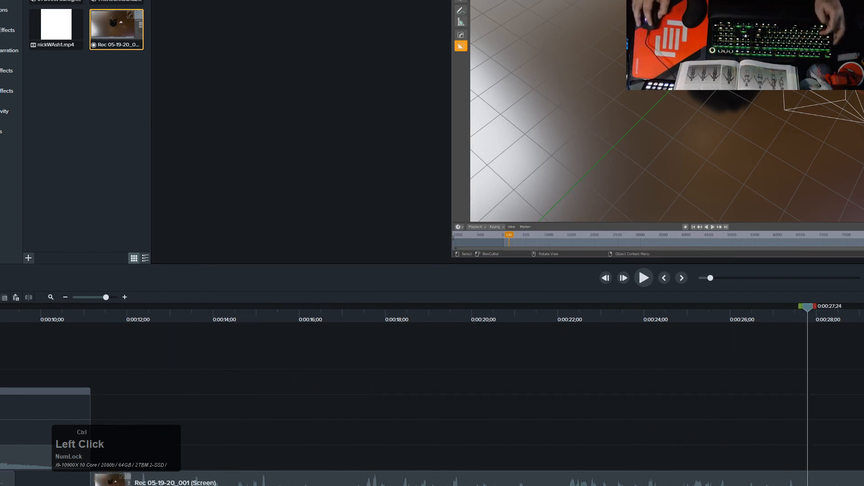
pyautogui.press('a')
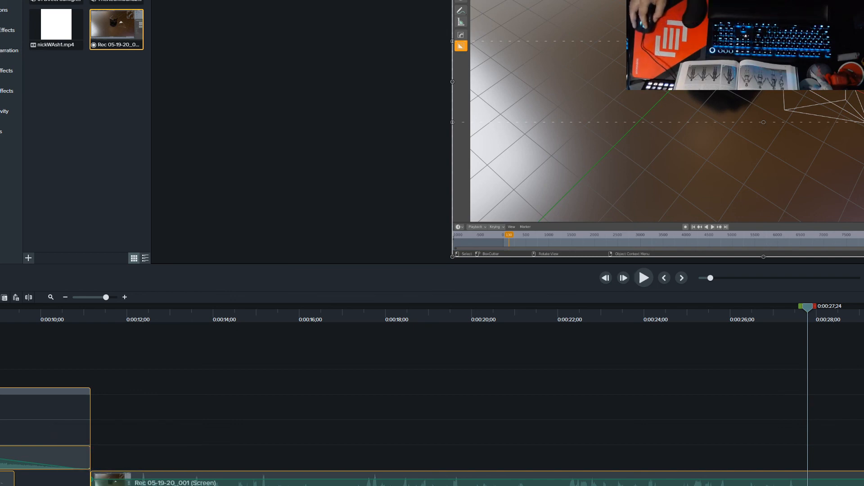
pyautogui.scroll(-6, 610, 418)
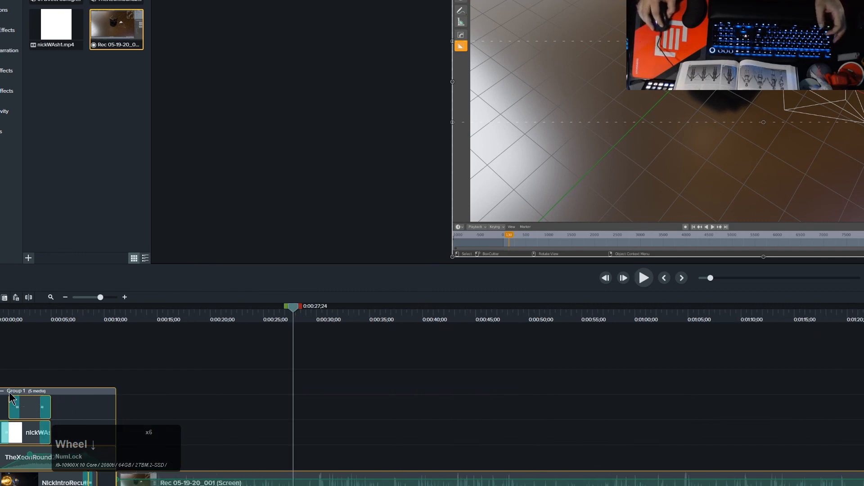
pyautogui.click(2, 392)
pyautogui.click(1, 391)
pyautogui.click(4, 393)
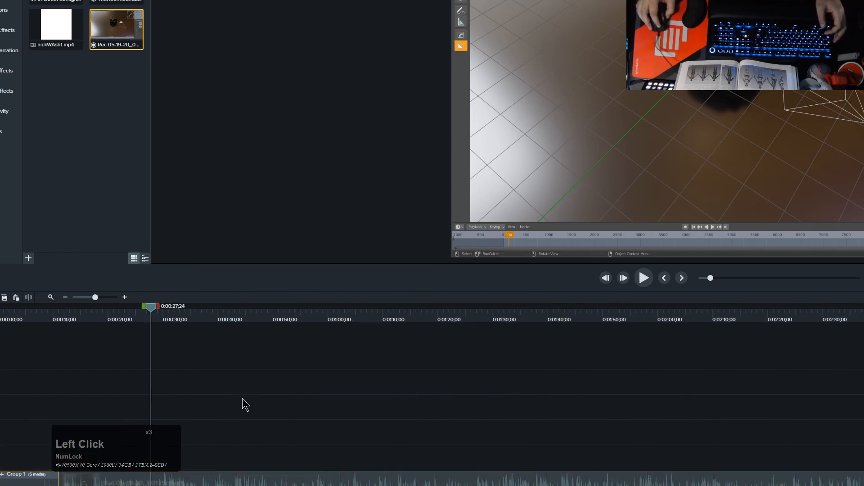
# Select all timeline clips and move the playhead to the end of the recording at 0:08:12;01
pyautogui.moveTo(146, 310); pyautogui.dragTo(863, 374)
pyautogui.keyDown('ctrl'); pyautogui.scroll(-3, 862, 374); pyautogui.keyUp('ctrl')
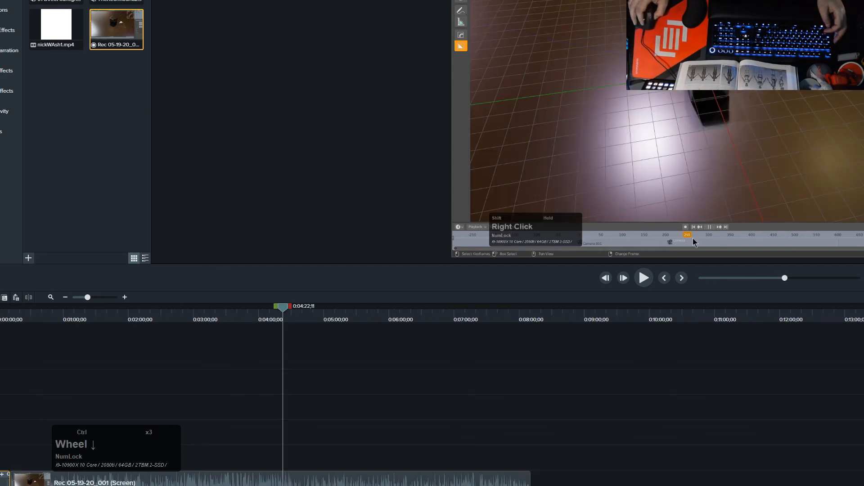
pyautogui.hotkey('ctrl', 'a')
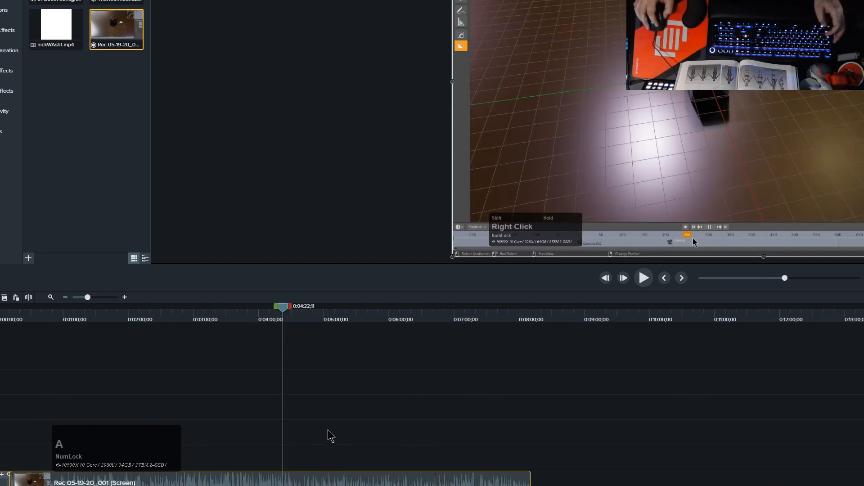
pyautogui.moveTo(9, 322); pyautogui.dragTo(535, 377)
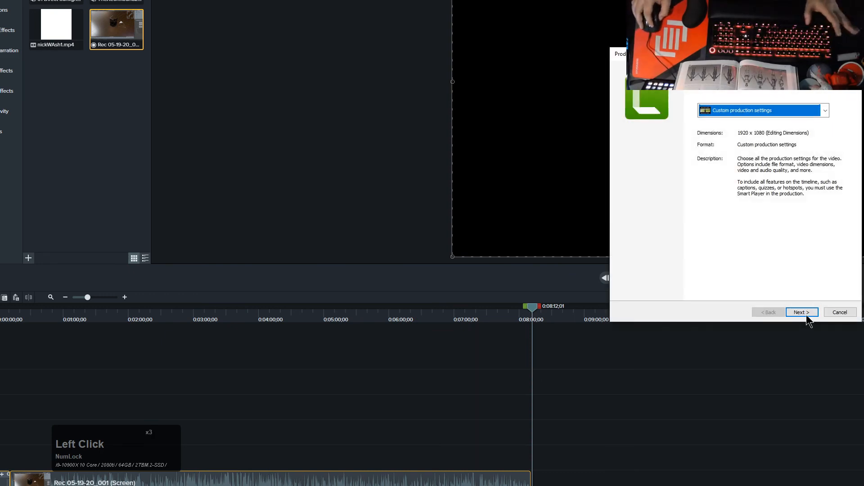
# Produce the video with Custom production settings, naming it 985_24 Add Camera in the D:\_camtasia folder
pyautogui.click(802, 312)
pyautogui.click(802, 313)
pyautogui.click(802, 312)
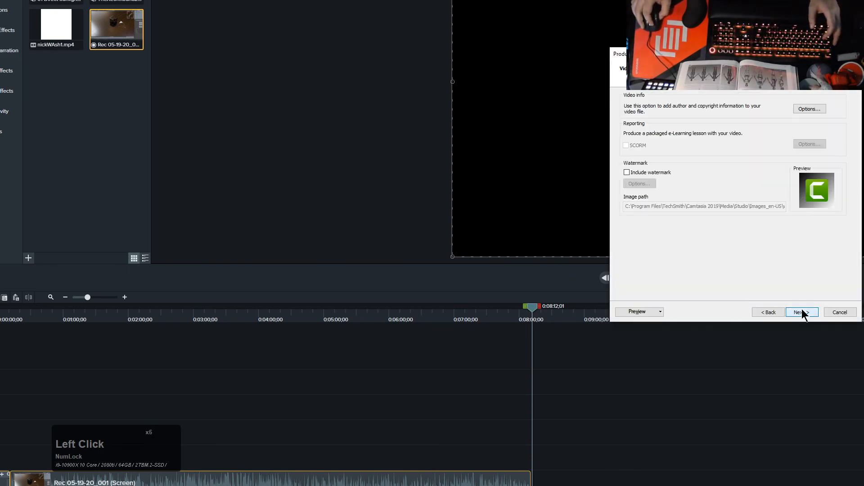
pyautogui.click(802, 312)
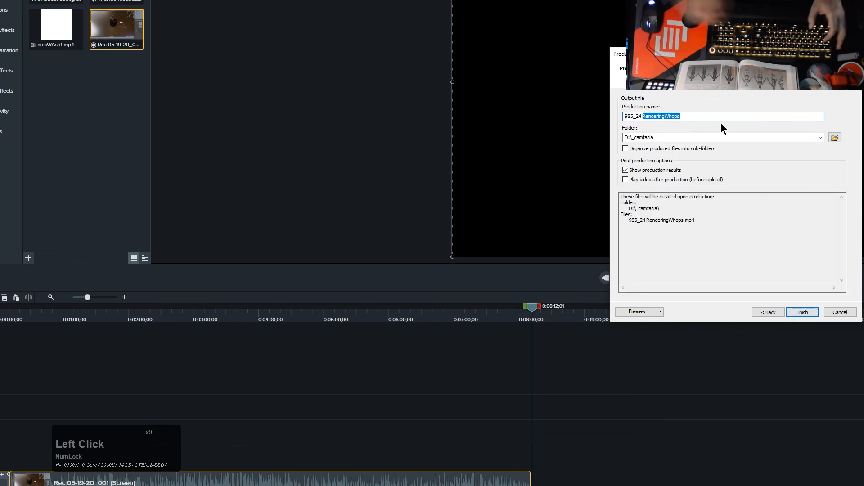
pyautogui.write('Add Camera')
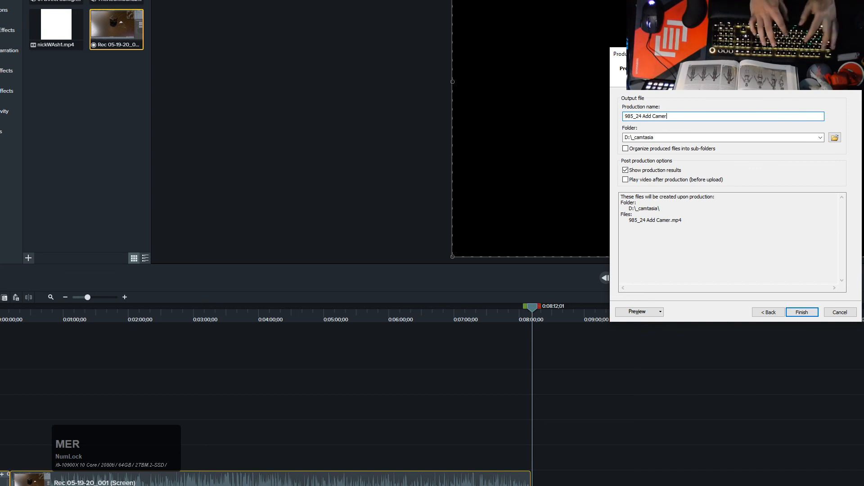
pyautogui.press('Return')
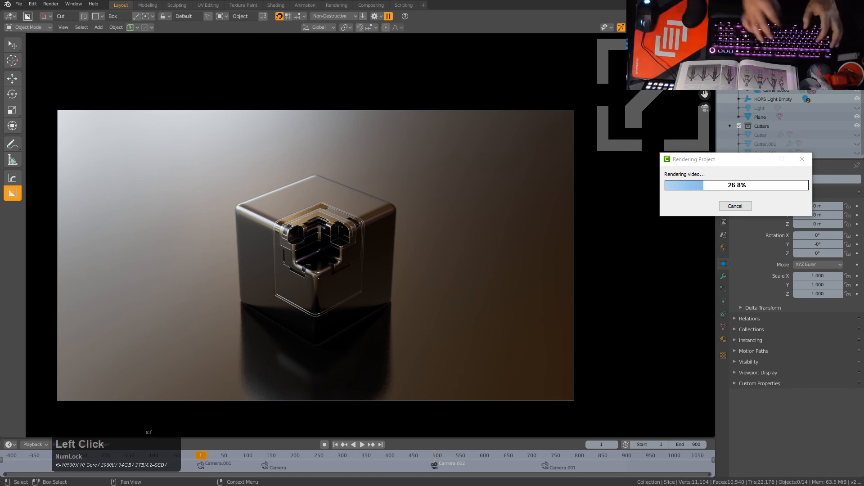
pyautogui.write('cut roo')
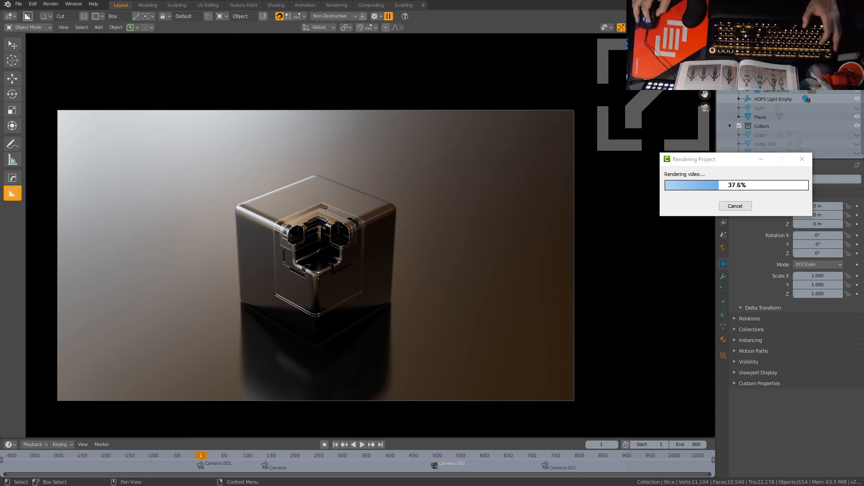
pyautogui.press('Num_Lock')
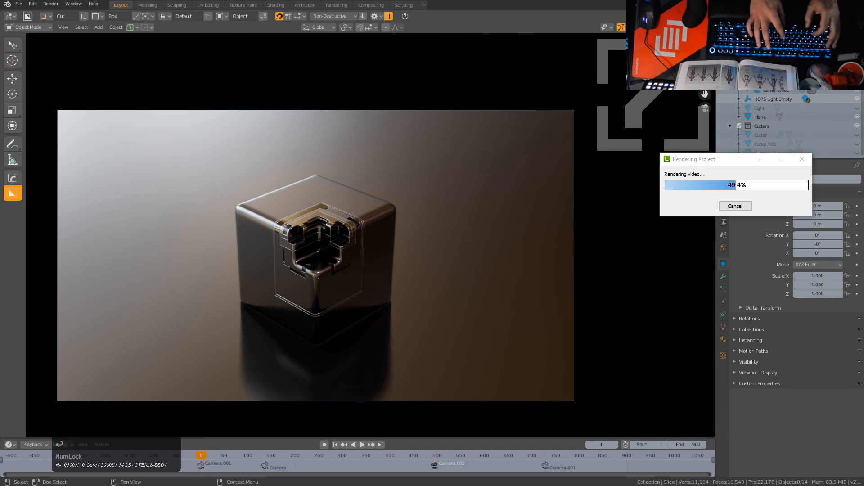
pyautogui.press('w')
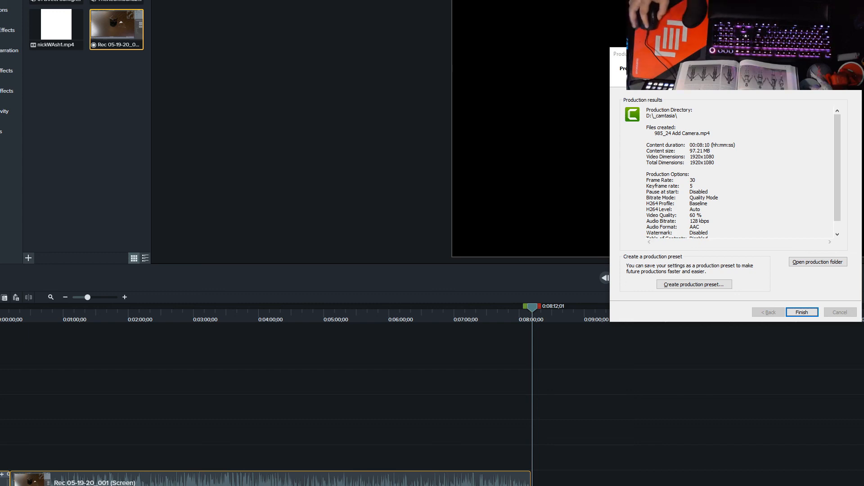
# Open the production folder from the results, and finish the production wizard to return to the folder window
pyautogui.click(808, 260)
pyautogui.click(809, 261)
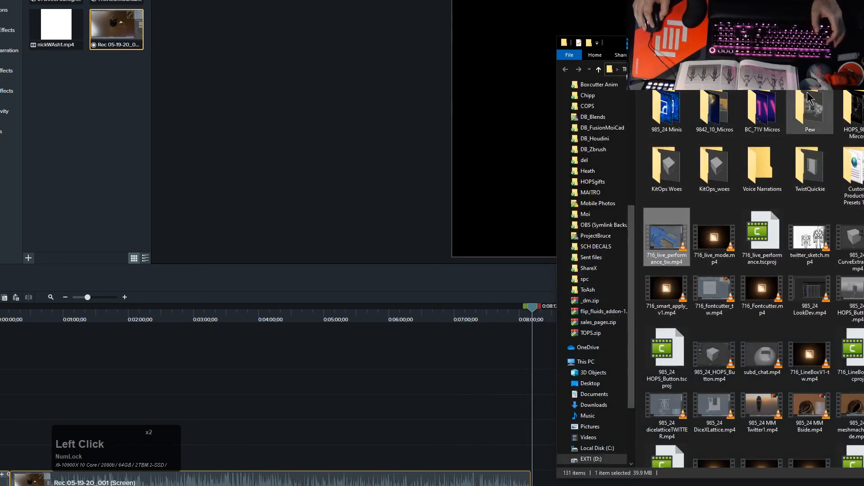
pyautogui.click(347, 385)
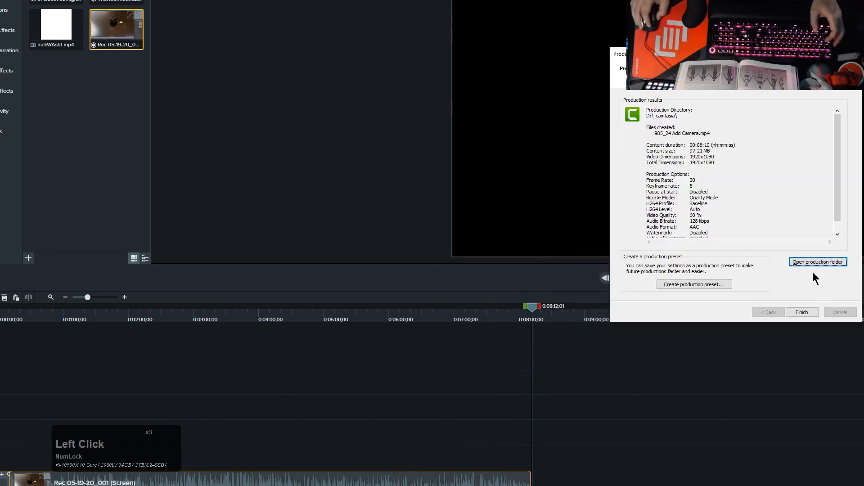
pyautogui.click(806, 313)
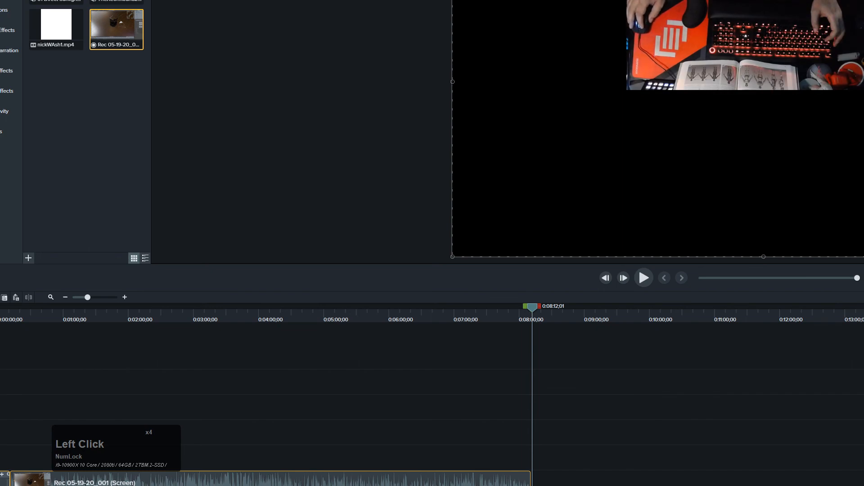
pyautogui.click(833, 4)
pyautogui.click(833, 43)
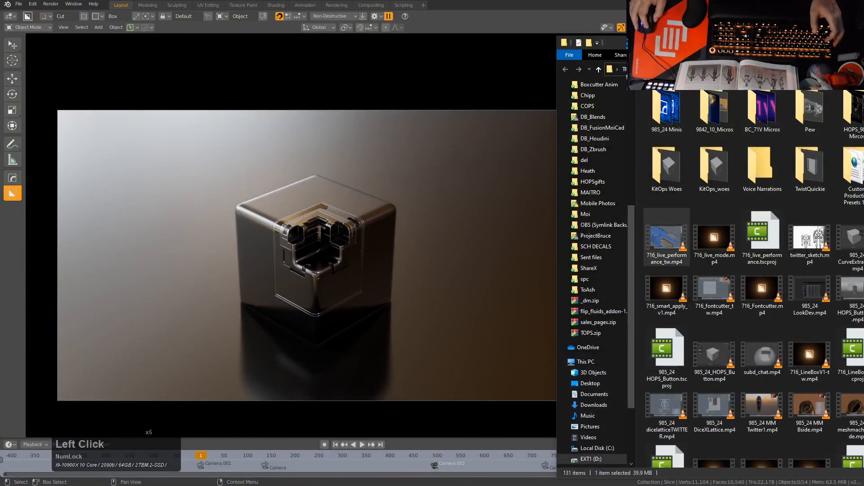